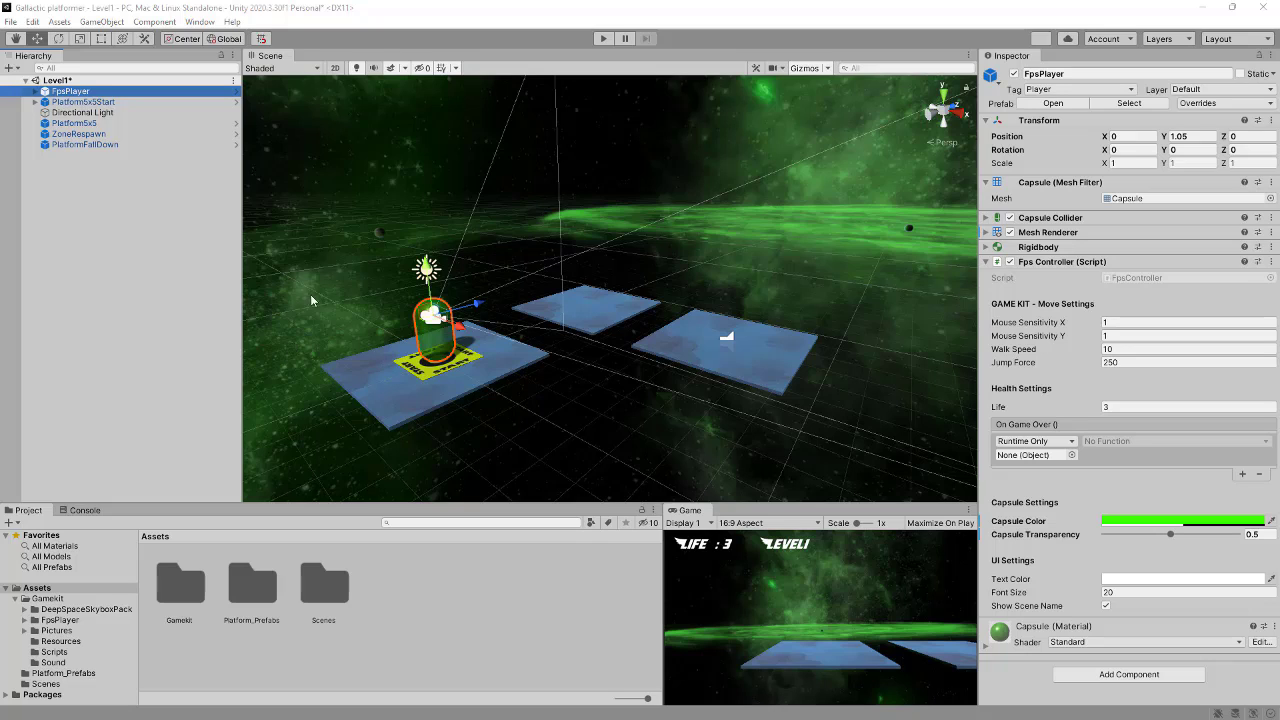
Step: Duplicate Platform5x5 and move the copy along the X axis to about X 12.98
{"action": "left_click", "coordinate": [80, 123]}
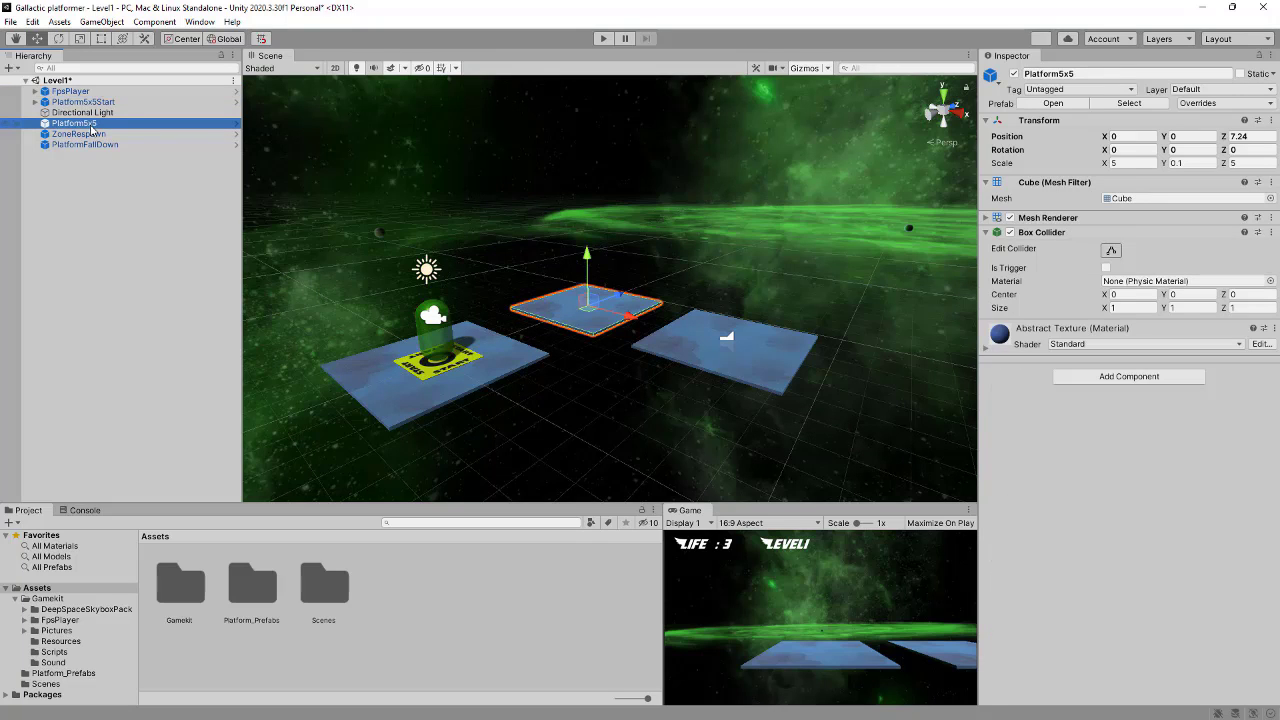
{"action": "key", "text": "ctrl+d"}
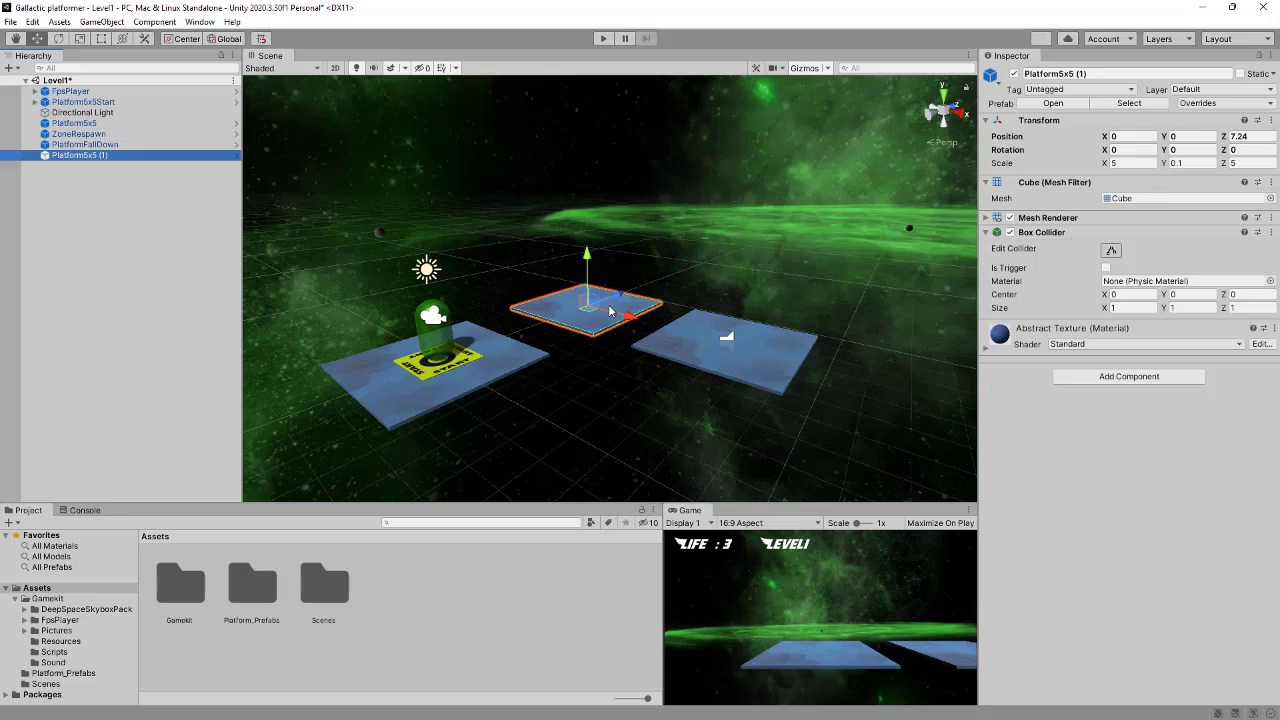
{"action": "left_click_drag", "start_coordinate": [630, 318], "coordinate": [1030, 436]}
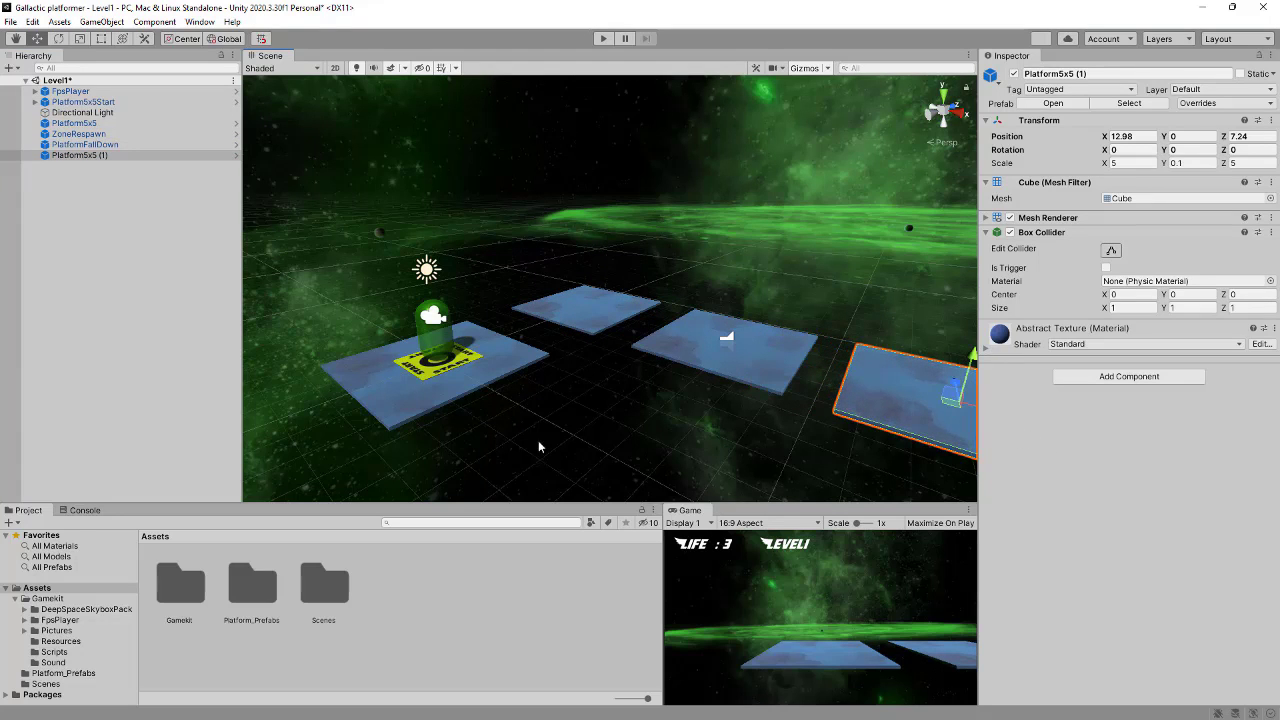
Step: Completely unpack the prefab of the duplicated platform
{"action": "middle_click_drag", "start_coordinate": [722, 423], "coordinate": [590, 402]}
{"action": "right_click", "coordinate": [82, 155]}
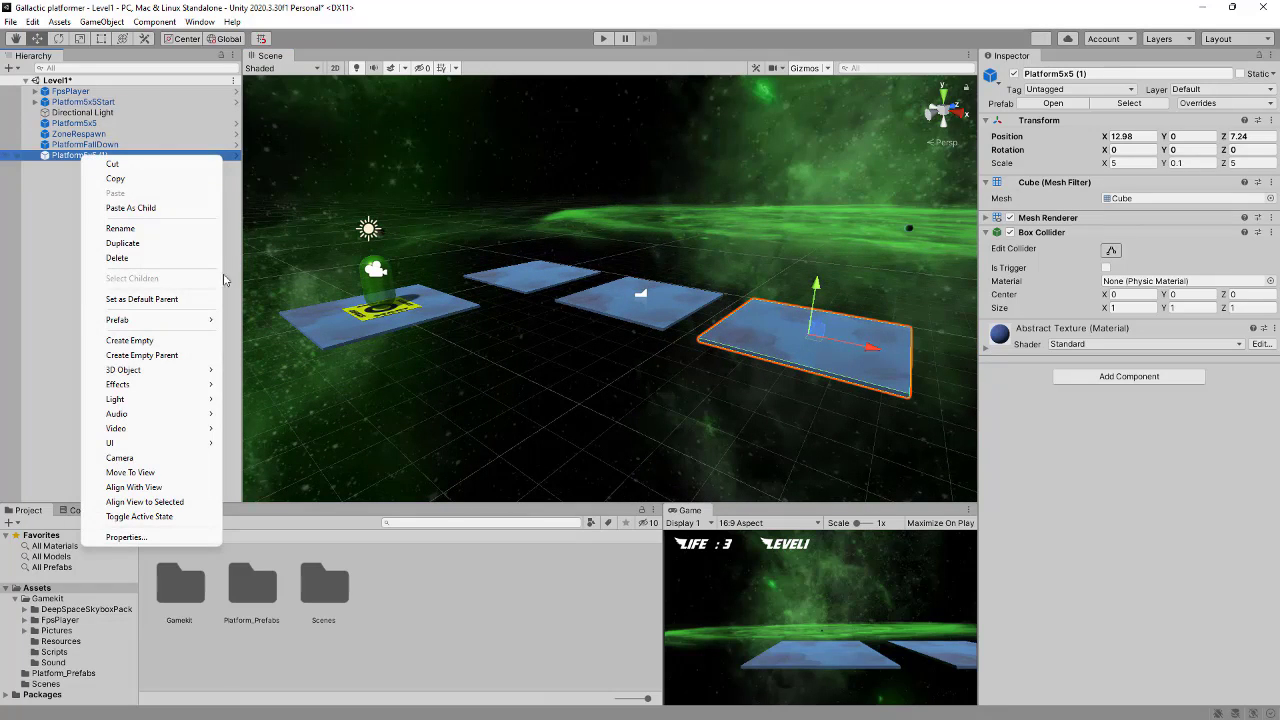
{"action": "mouse_move", "coordinate": [187, 320]}
{"action": "left_click", "coordinate": [300, 389]}
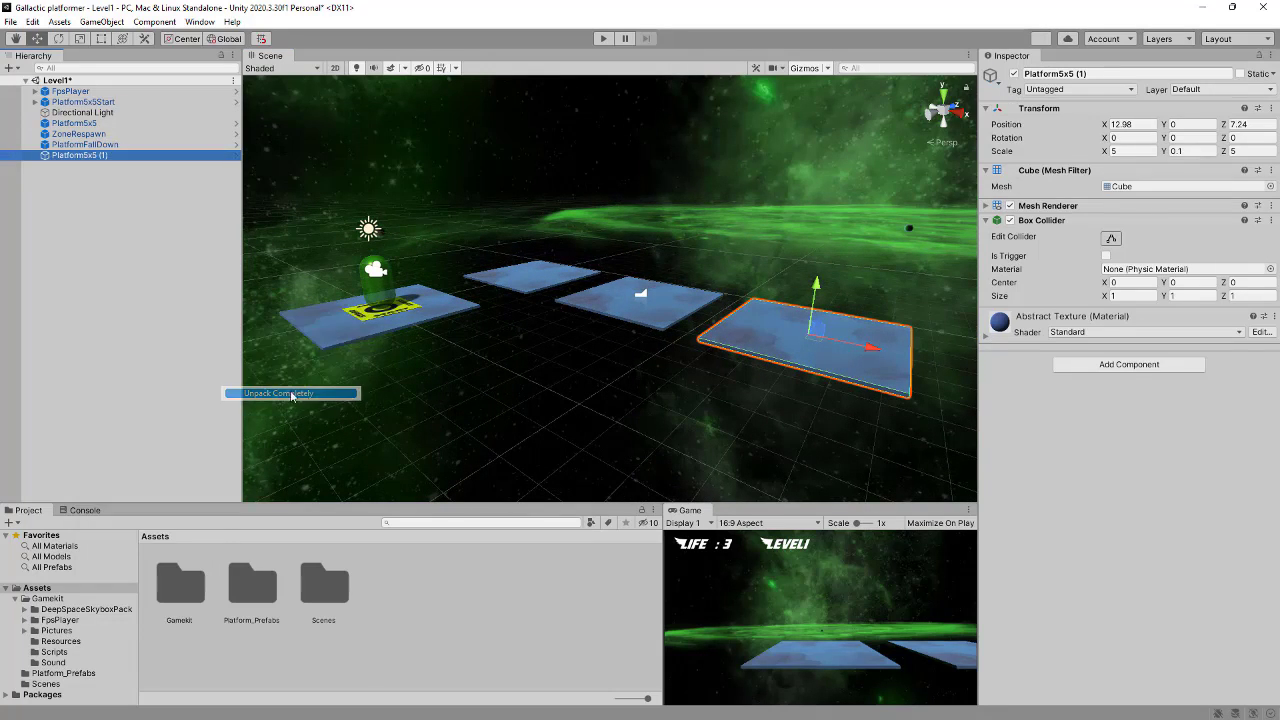
Step: Rename the duplicated platform as PlatformMovement
{"action": "right_click", "coordinate": [89, 155]}
{"action": "left_click", "coordinate": [118, 210]}
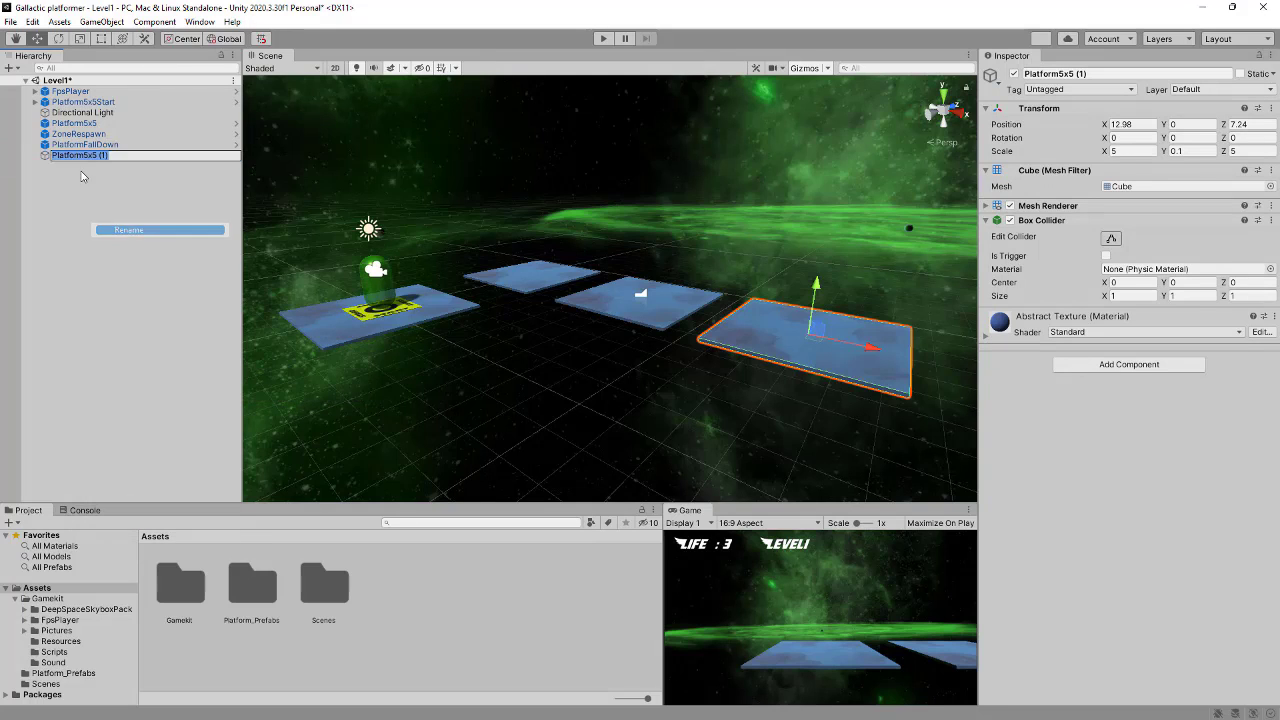
{"action": "left_click", "coordinate": [86, 155]}
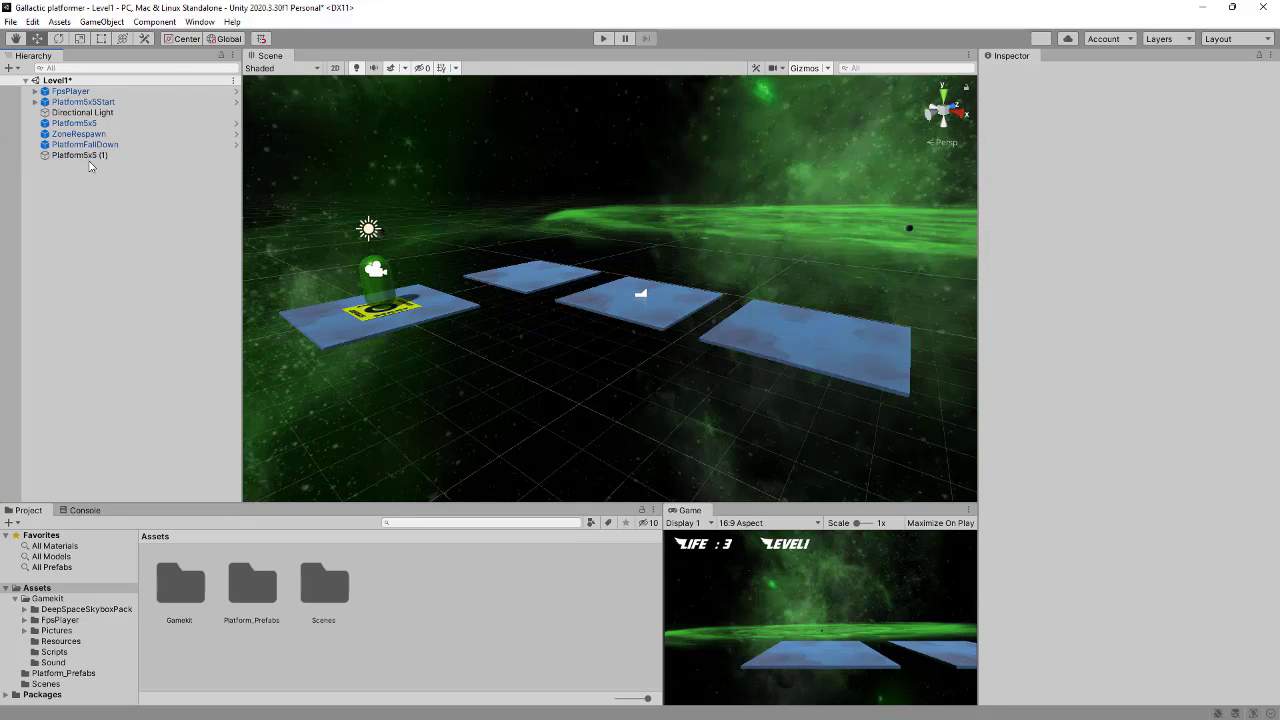
{"action": "right_click", "coordinate": [90, 155]}
{"action": "left_click", "coordinate": [125, 228]}
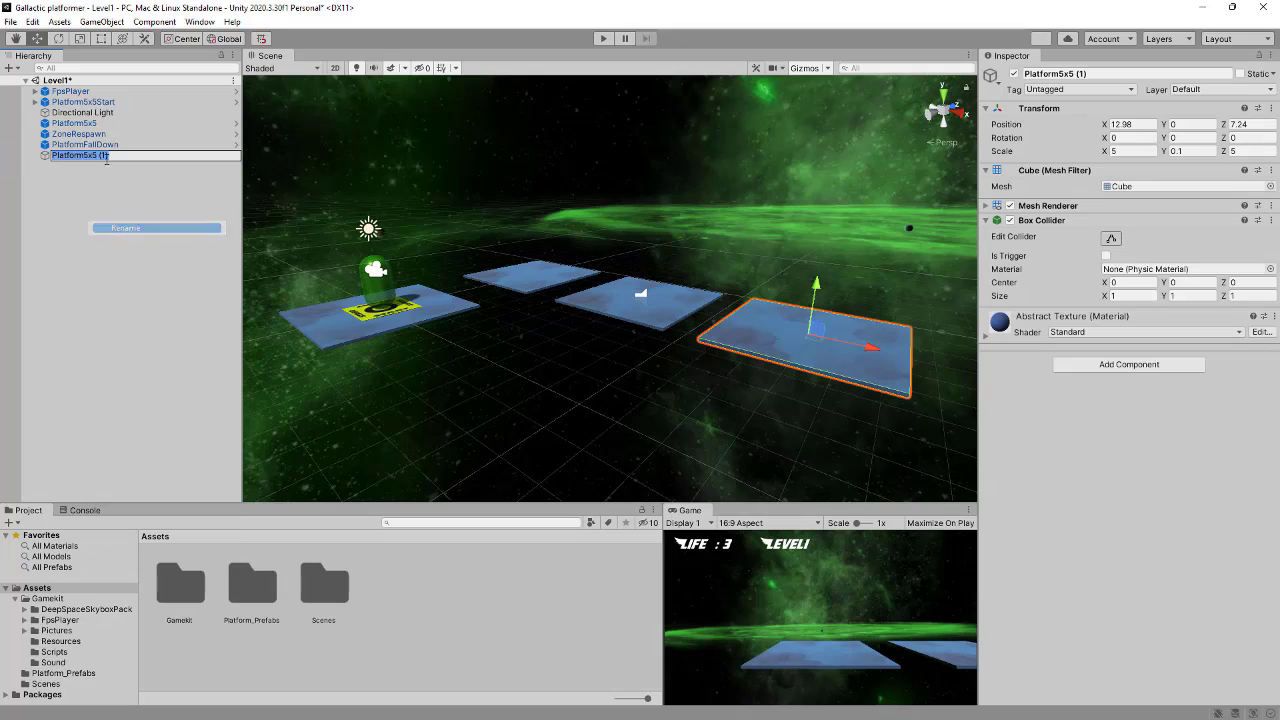
{"action": "left_click_drag", "start_coordinate": [84, 156], "coordinate": [98, 157]}
{"action": "type", "text": "Movement"}
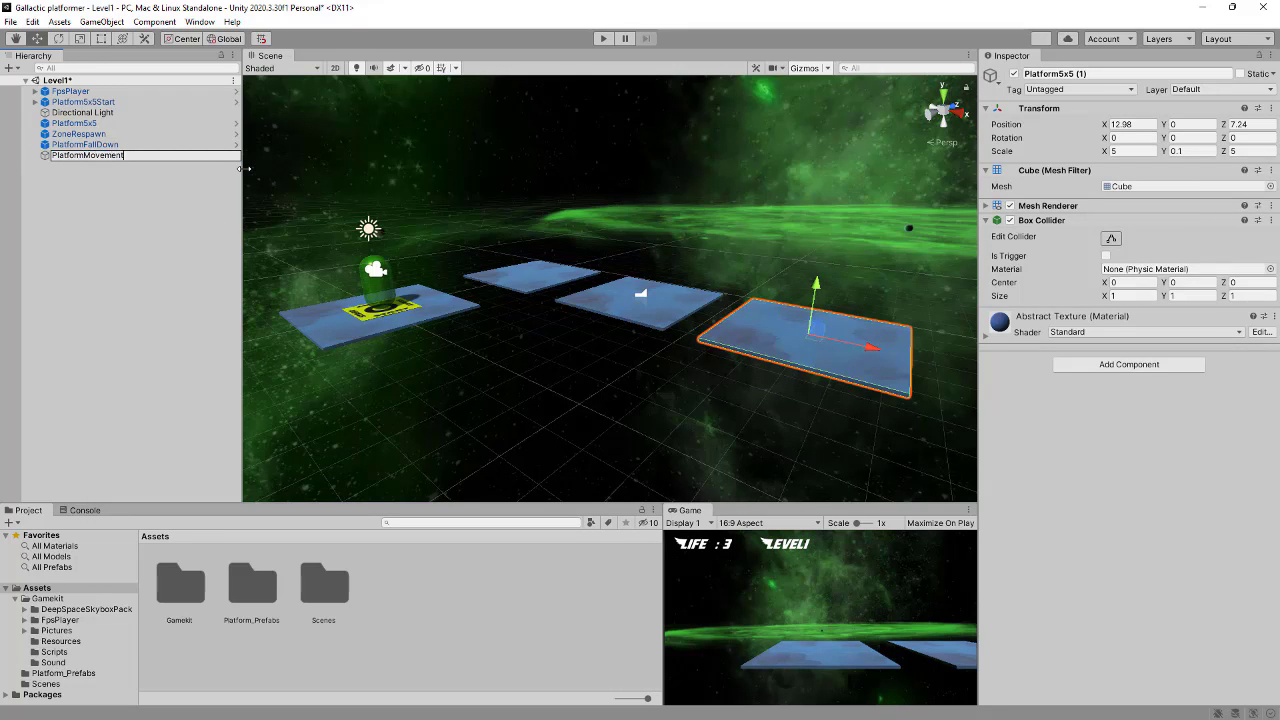
{"action": "key", "text": "Return"}
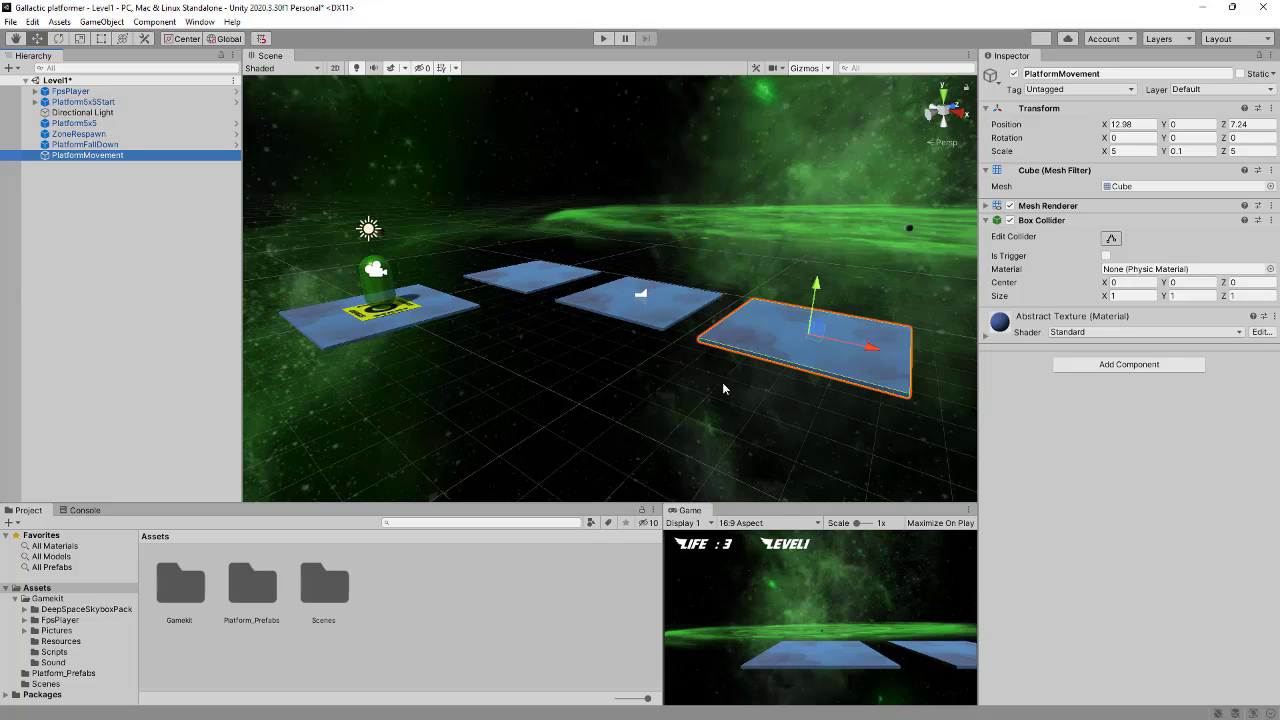
Step: Attach the ObjectMovement script from the Gamekit Scripts folder to PlatformMovement
{"action": "double_click", "coordinate": [183, 598]}
{"action": "double_click", "coordinate": [469, 598]}
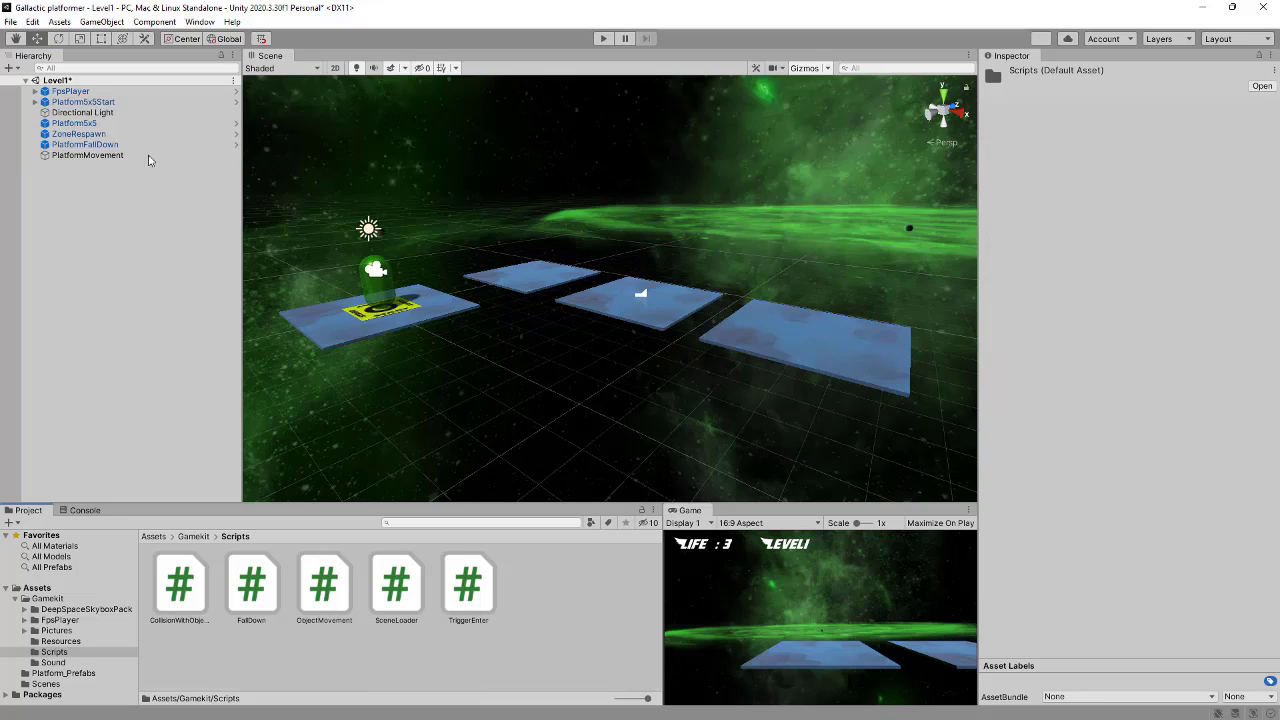
{"action": "left_click", "coordinate": [80, 155]}
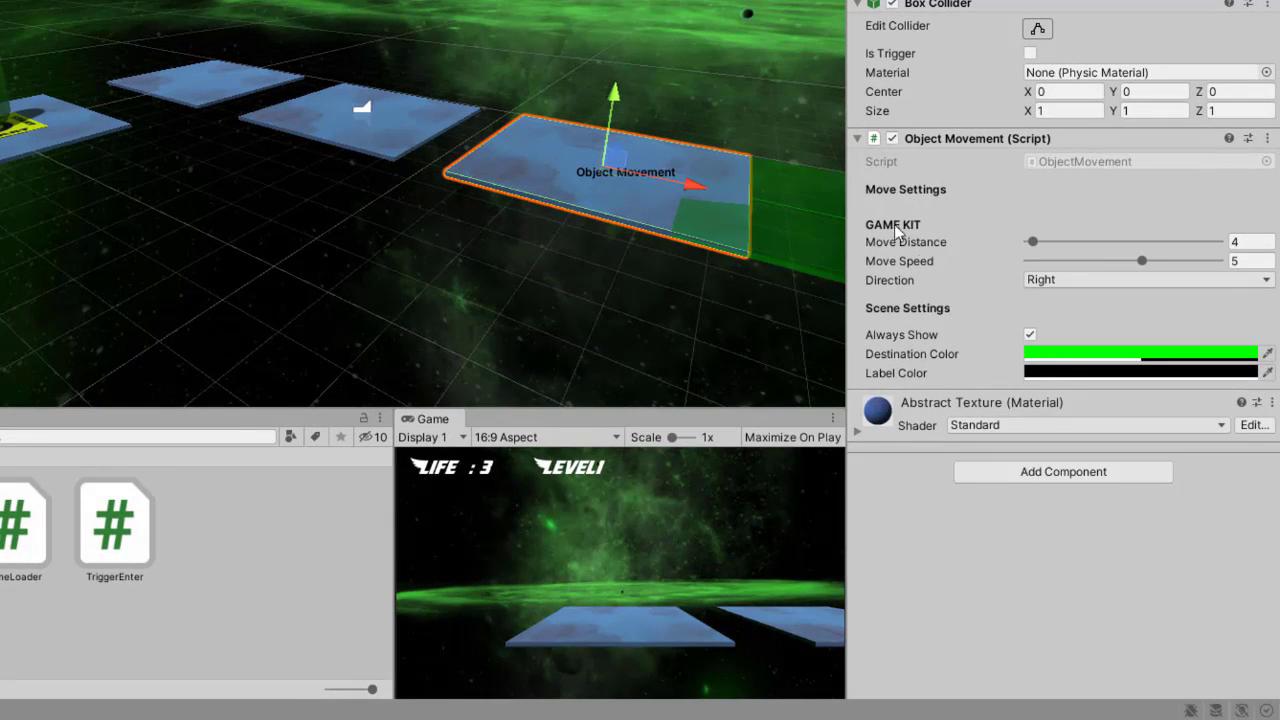
Step: Examine the green destination preview beside PlatformMovement in the scene
{"action": "scroll", "coordinate": [566, 241], "scroll_direction": "down", "scroll_amount": 3}
{"action": "middle_click_drag", "start_coordinate": [636, 251], "coordinate": [537, 254]}
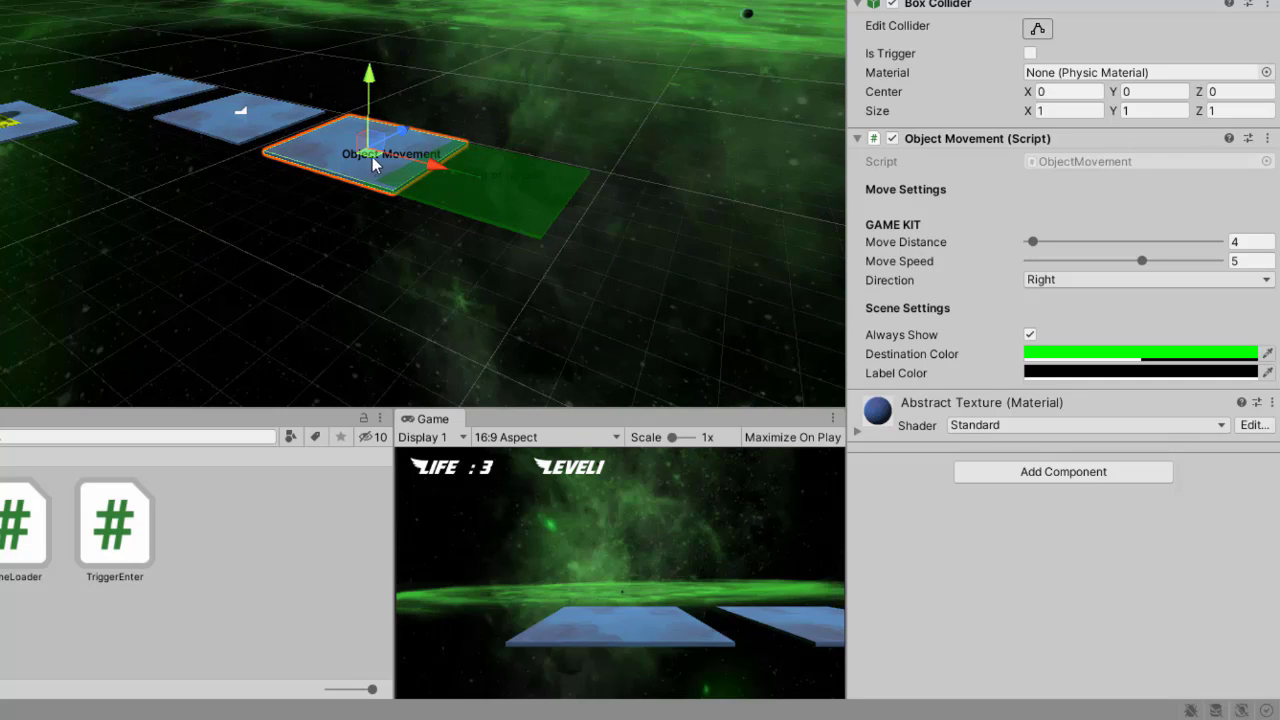
{"action": "scroll", "coordinate": [504, 179], "scroll_direction": "up", "scroll_amount": 5}
{"action": "middle_click_drag", "start_coordinate": [608, 294], "coordinate": [500, 247]}
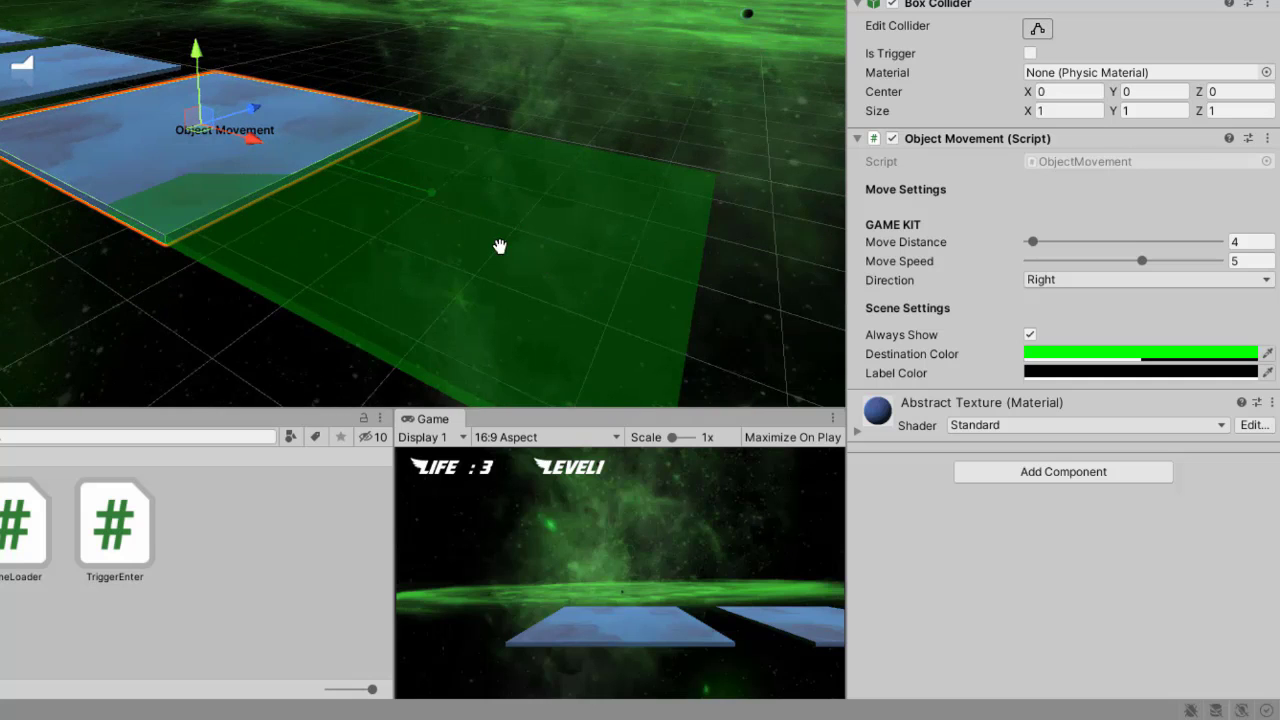
{"action": "scroll", "coordinate": [458, 191], "scroll_direction": "down", "scroll_amount": 5}
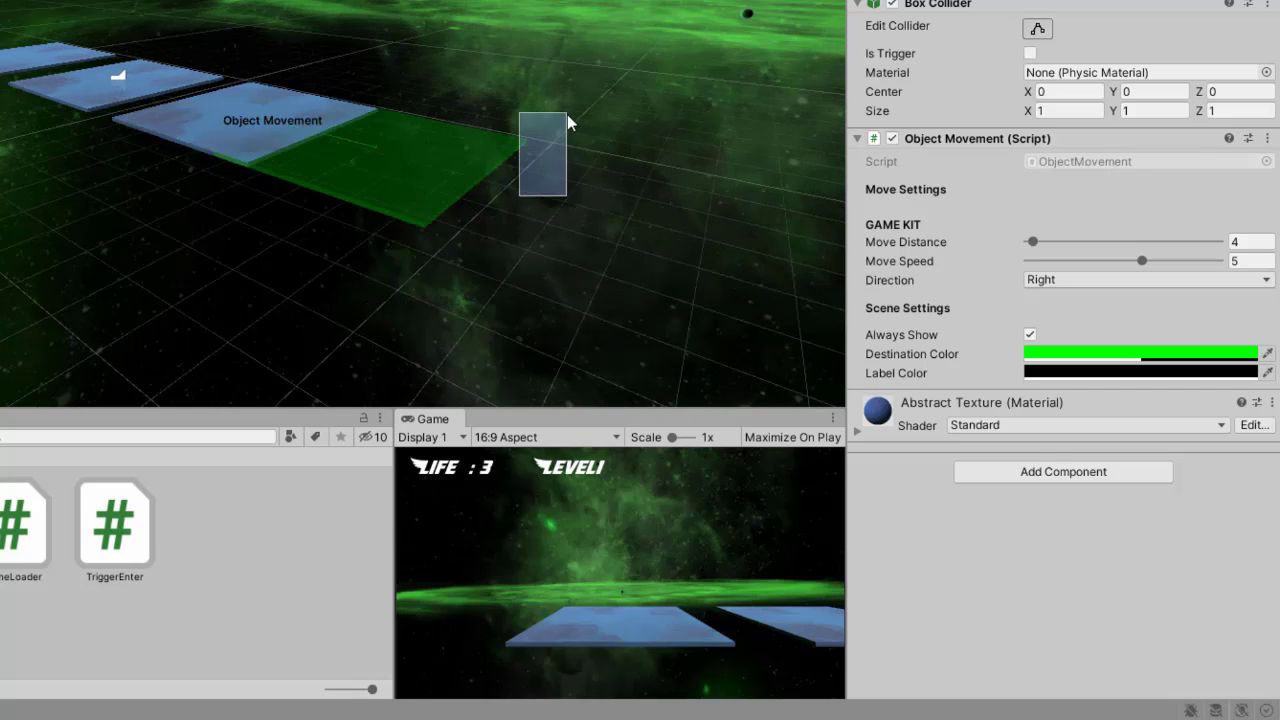
{"action": "left_click", "coordinate": [424, 189]}
{"action": "left_click", "coordinate": [423, 188]}
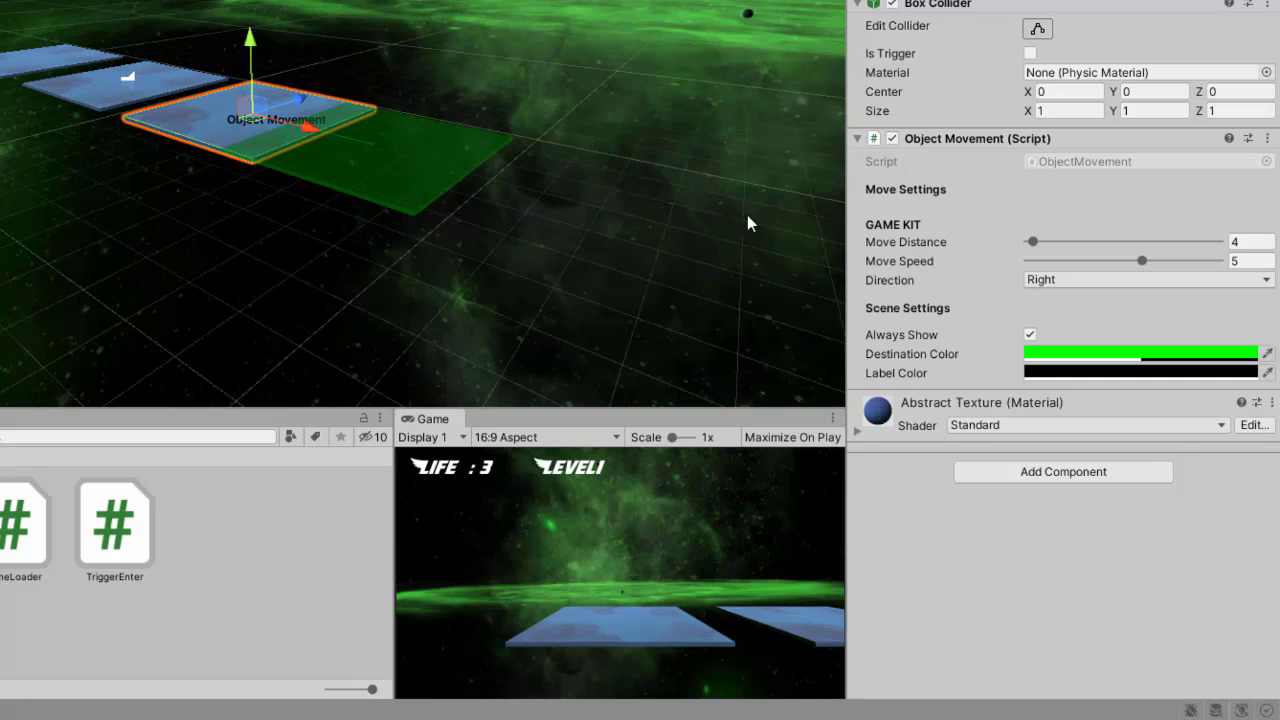
Step: Set the Move Distance of PlatformMovement's Object Movement script to 12.3
{"action": "left_click", "coordinate": [1033, 241]}
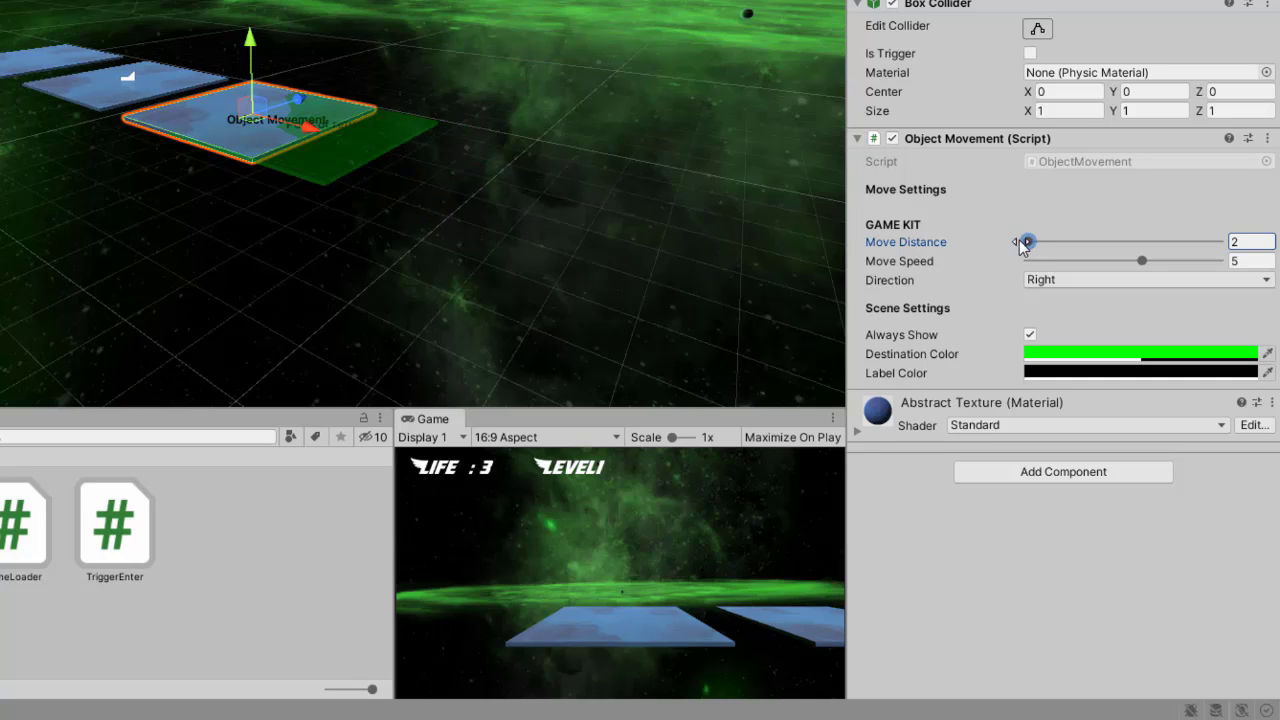
{"action": "mouse_move", "coordinate": [1035, 246]}
{"action": "left_mouse_down"}
{"action": "mouse_move", "coordinate": [1074, 247]}
{"action": "mouse_move", "coordinate": [1049, 249]}
{"action": "left_mouse_up"}
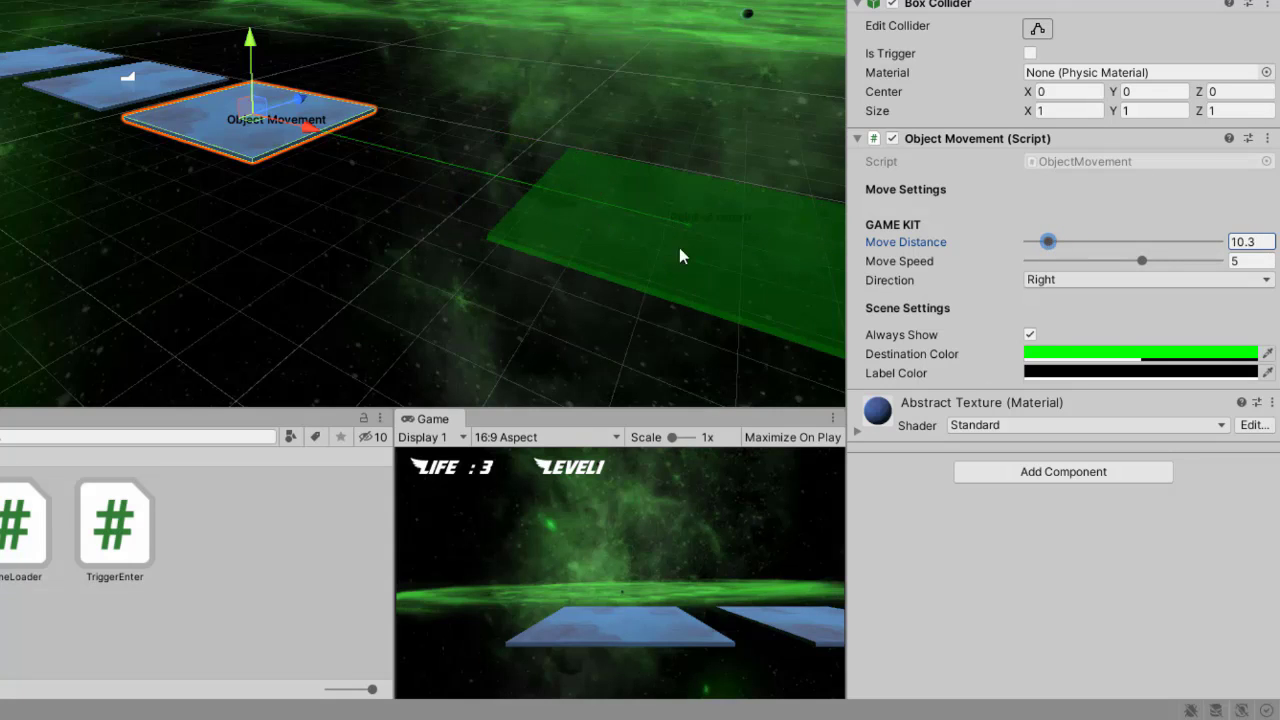
{"action": "middle_click_drag", "start_coordinate": [679, 256], "coordinate": [560, 236]}
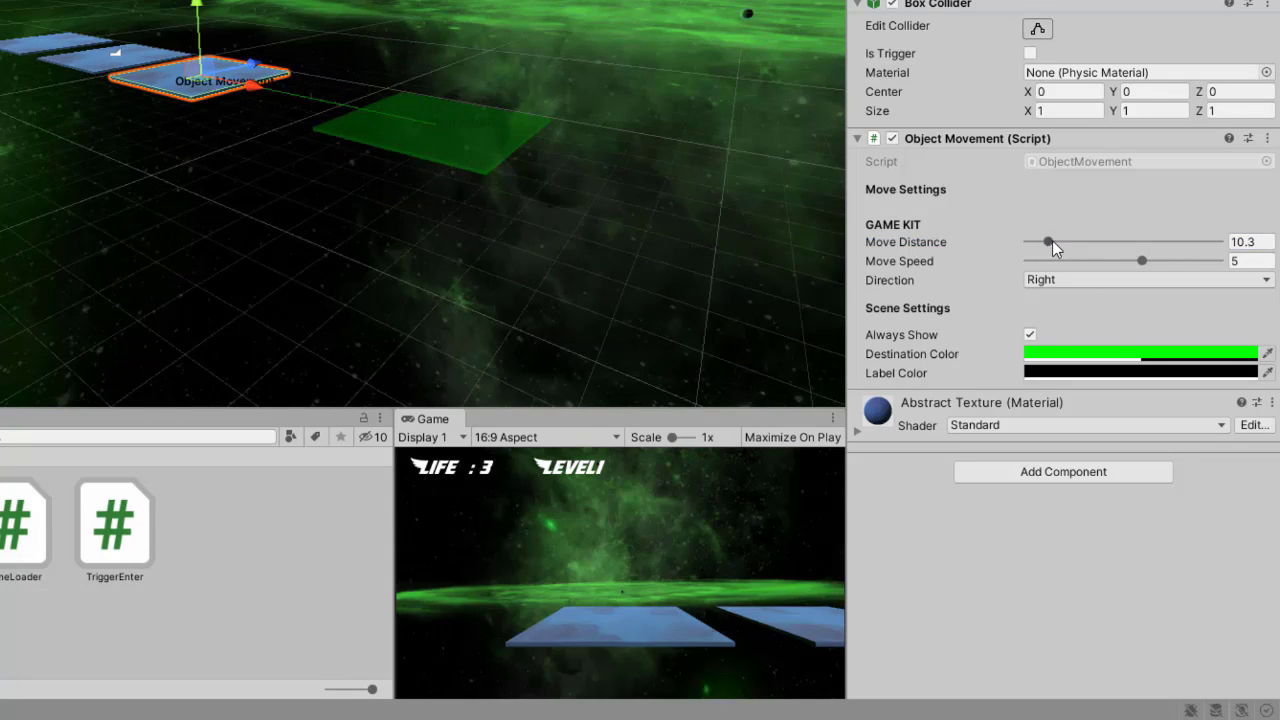
{"action": "mouse_move", "coordinate": [1052, 248]}
{"action": "left_mouse_down"}
{"action": "mouse_move", "coordinate": [1019, 242]}
{"action": "mouse_move", "coordinate": [1226, 251]}
{"action": "mouse_move", "coordinate": [1055, 252]}
{"action": "left_mouse_up"}
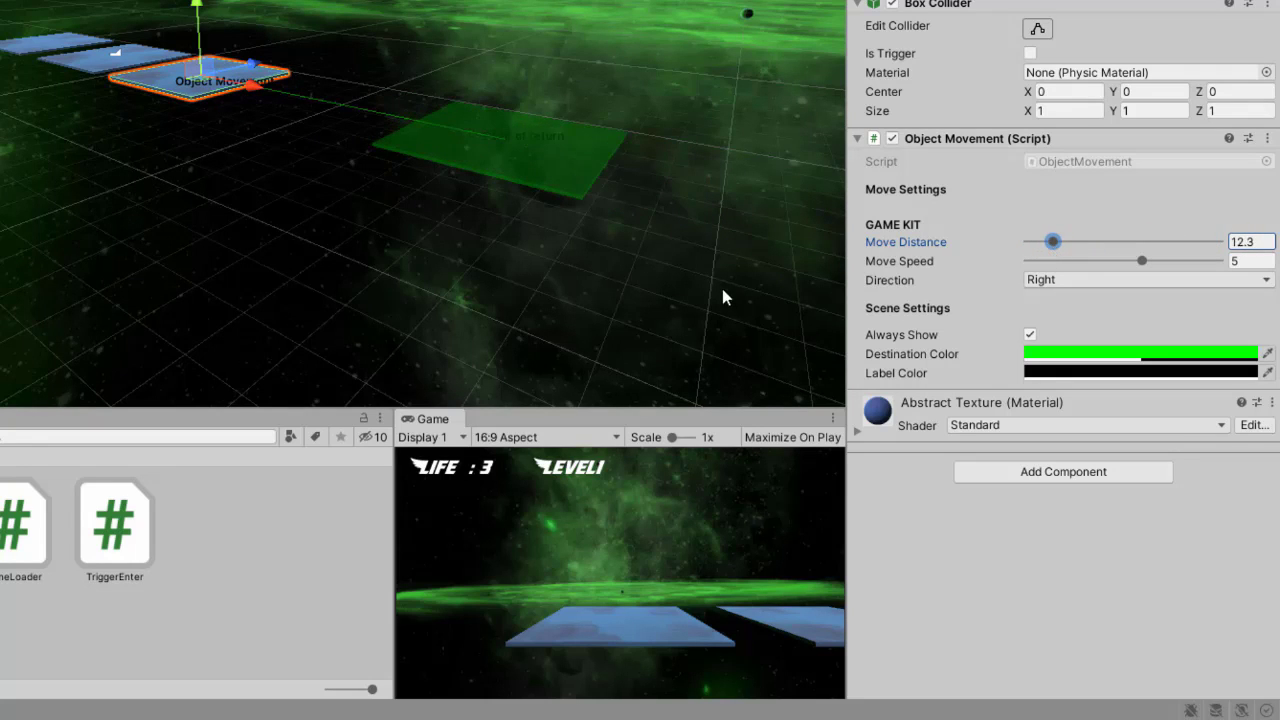
Step: Try the Forward and Up movement directions for PlatformMovement, and set the direction back to Right
{"action": "scroll", "coordinate": [685, 275], "scroll_direction": "up", "scroll_amount": 5}
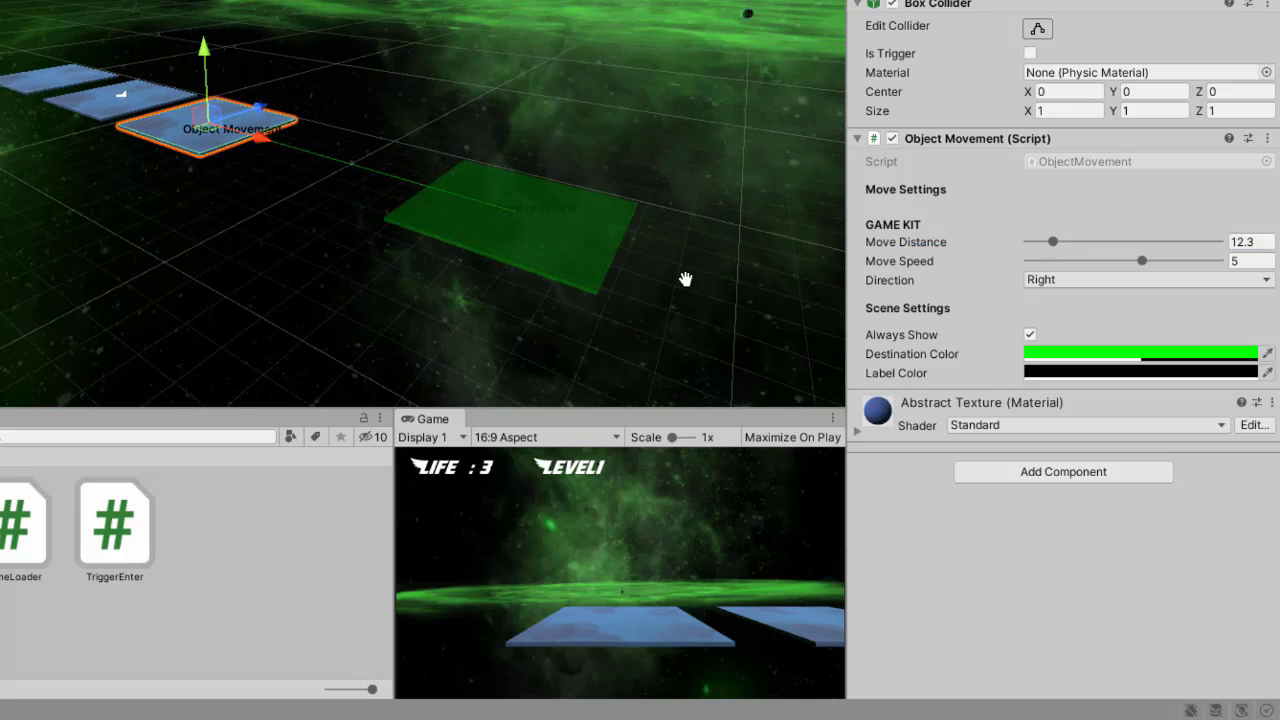
{"action": "scroll", "coordinate": [670, 300], "scroll_direction": "up", "scroll_amount": 2}
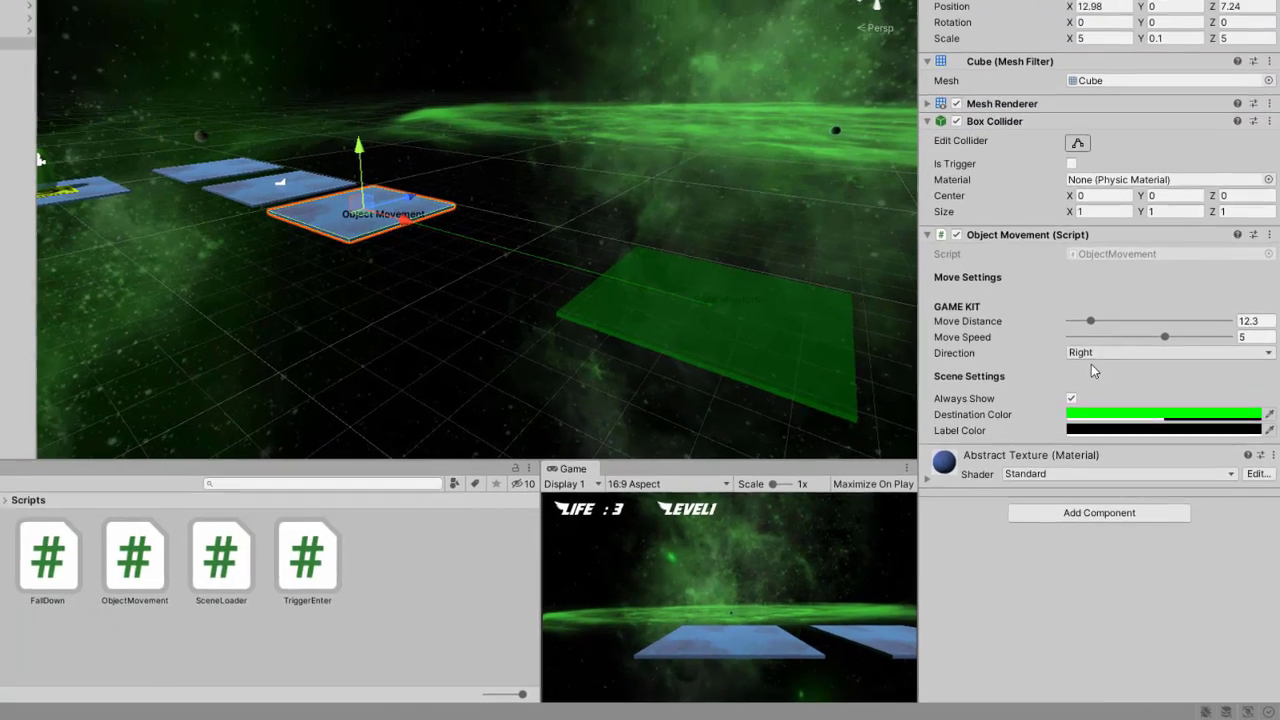
{"action": "left_click", "coordinate": [1063, 281]}
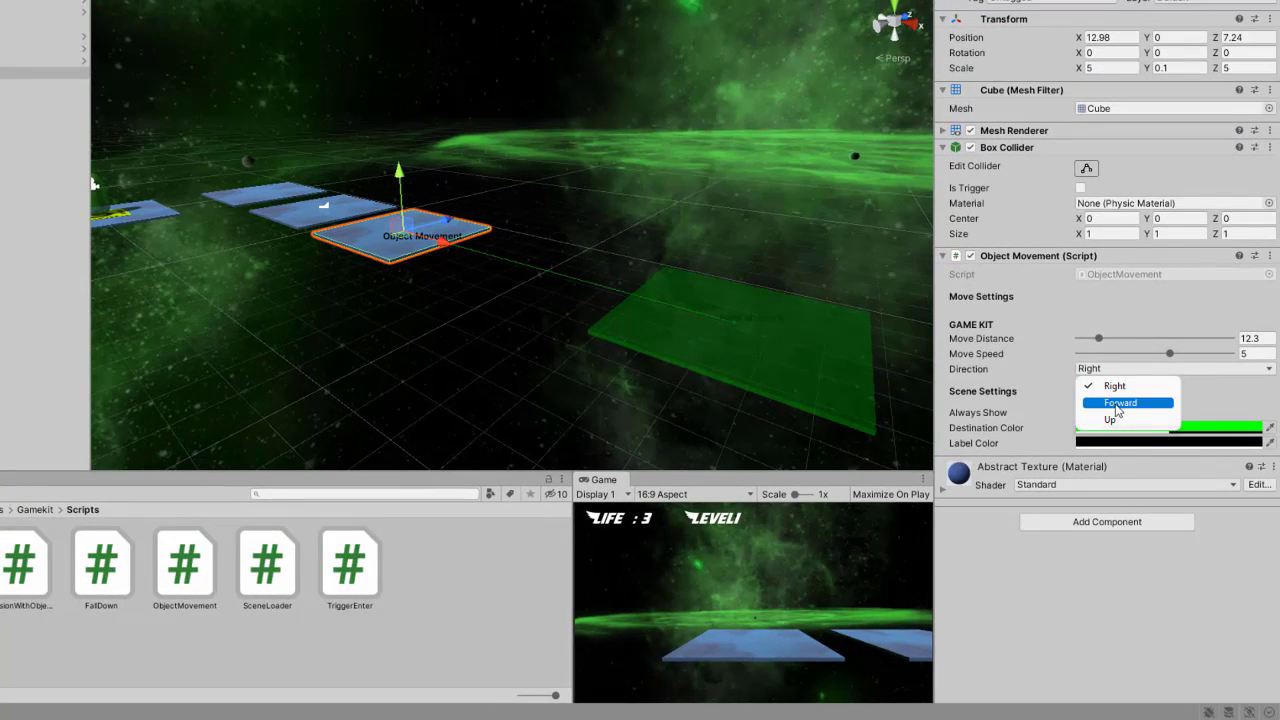
{"action": "left_click", "coordinate": [1120, 402]}
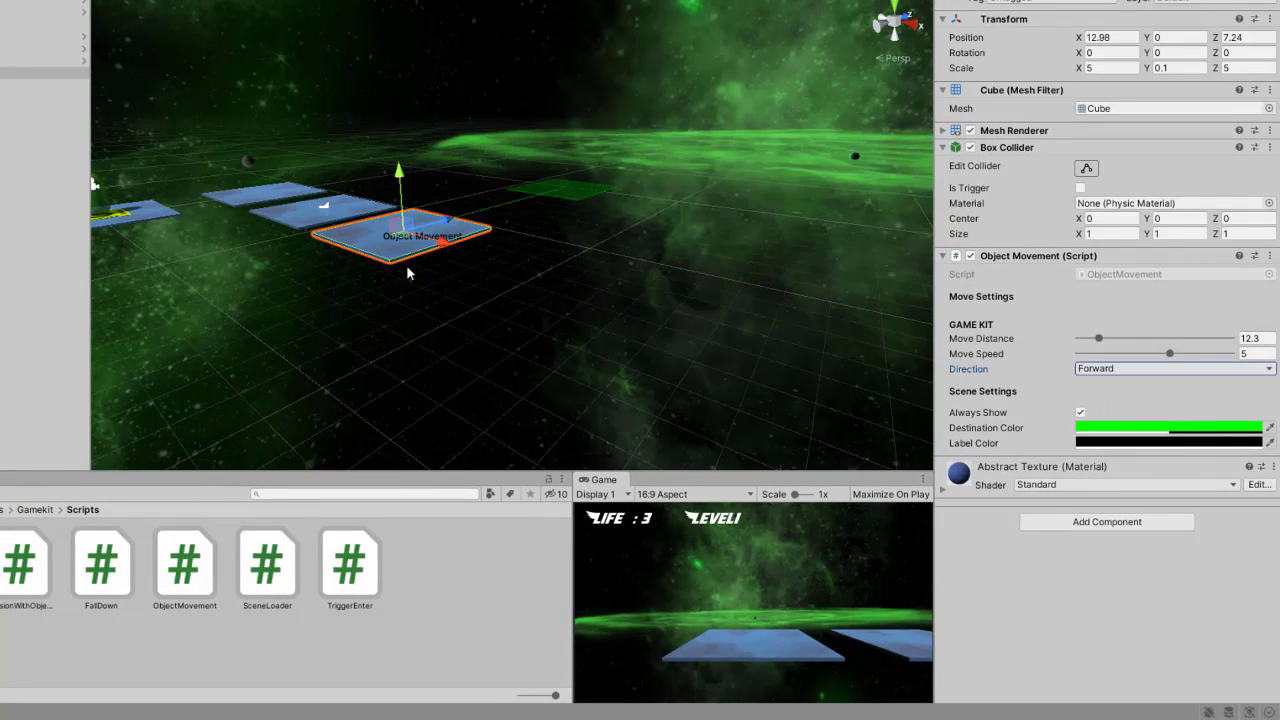
{"action": "middle_click_drag", "start_coordinate": [607, 252], "coordinate": [563, 296]}
{"action": "left_click", "coordinate": [1121, 371]}
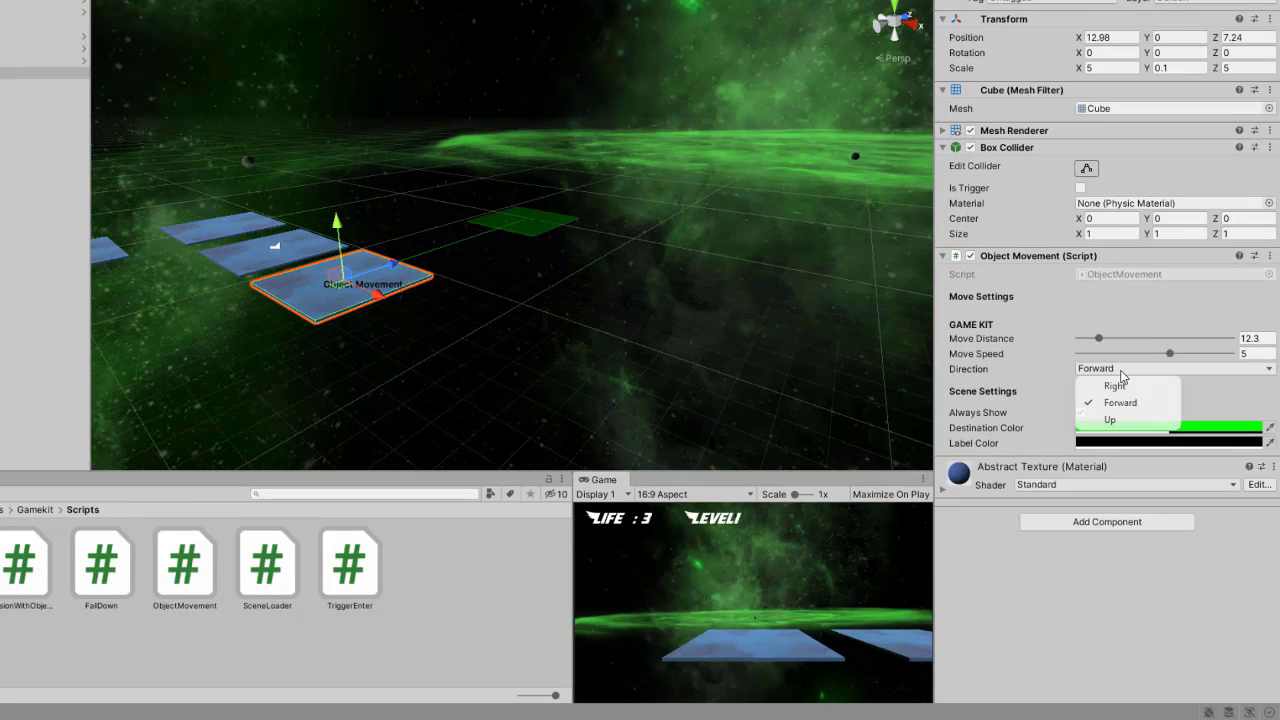
{"action": "left_click", "coordinate": [1110, 419]}
{"action": "scroll", "coordinate": [635, 232], "scroll_direction": "down", "scroll_amount": 3}
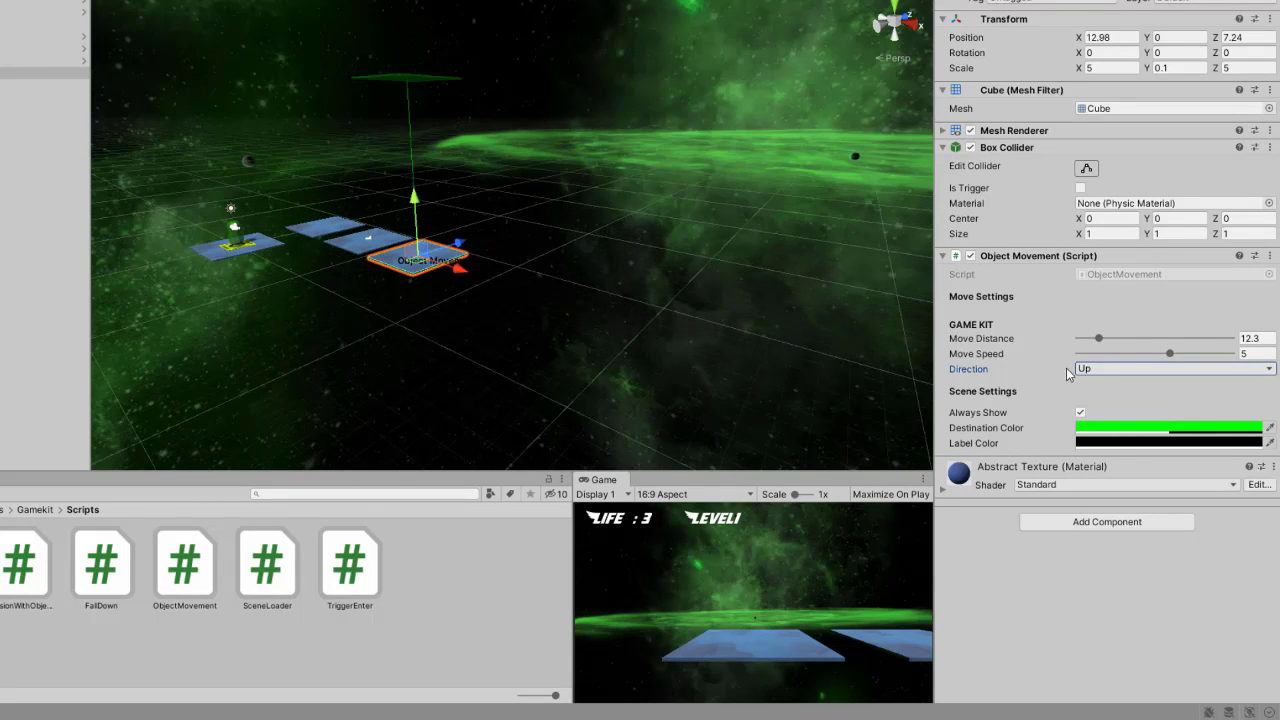
{"action": "left_click", "coordinate": [1109, 372]}
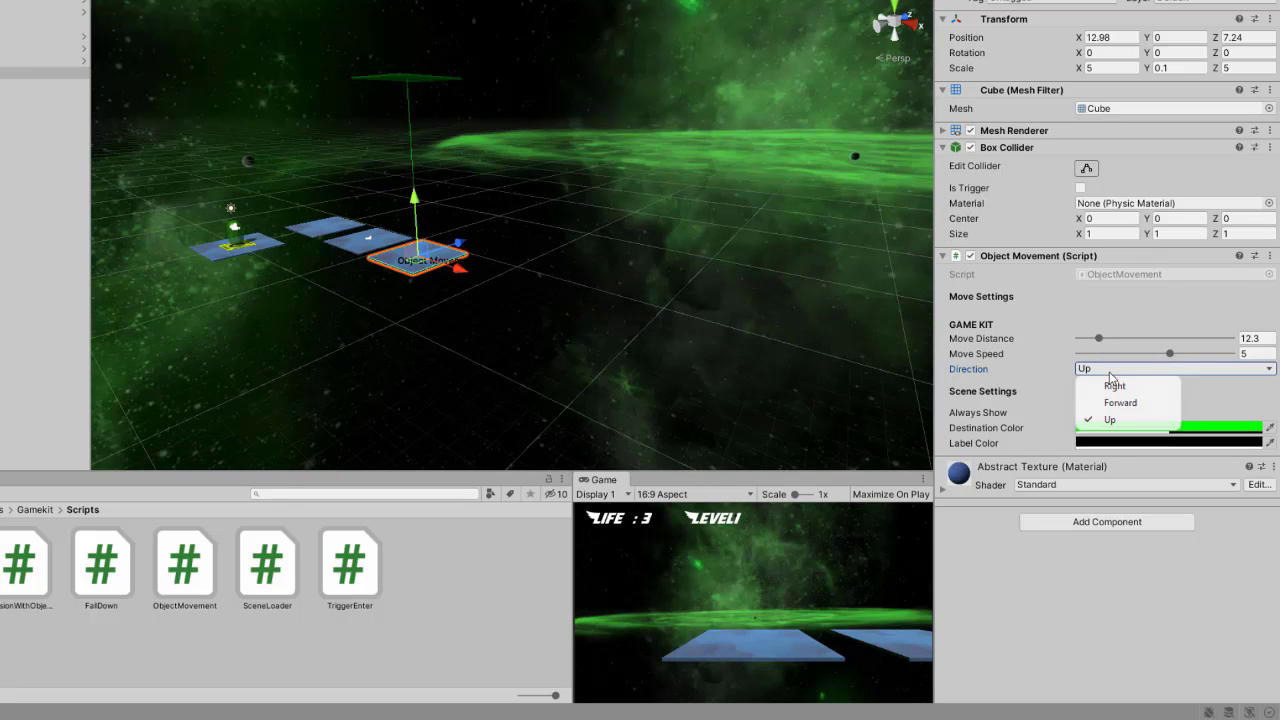
{"action": "left_click", "coordinate": [1108, 381]}
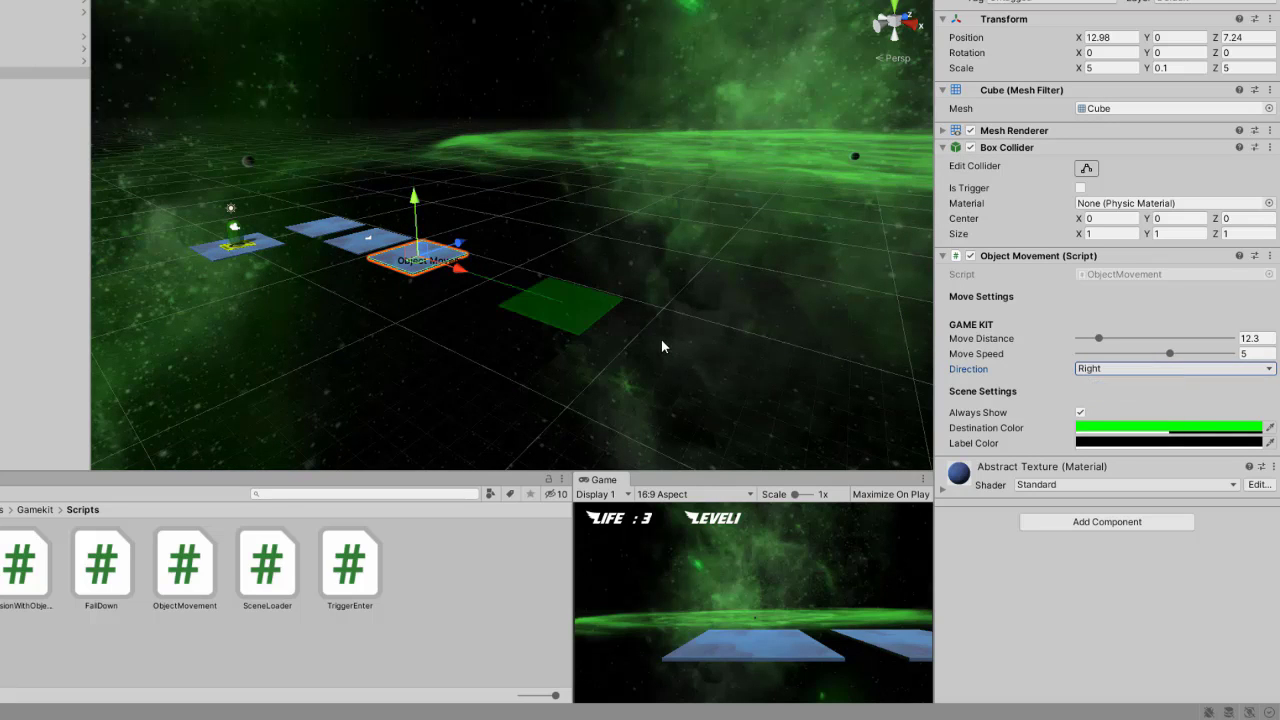
Step: Try PlatformMovement's destination preview with Always Show on and off while selecting other objects, and turn Always Show back on
{"action": "scroll", "coordinate": [661, 340], "scroll_direction": "down", "scroll_amount": 2}
{"action": "scroll", "coordinate": [661, 340], "scroll_direction": "up", "scroll_amount": 3}
{"action": "middle_click_drag", "start_coordinate": [678, 381], "coordinate": [753, 387]}
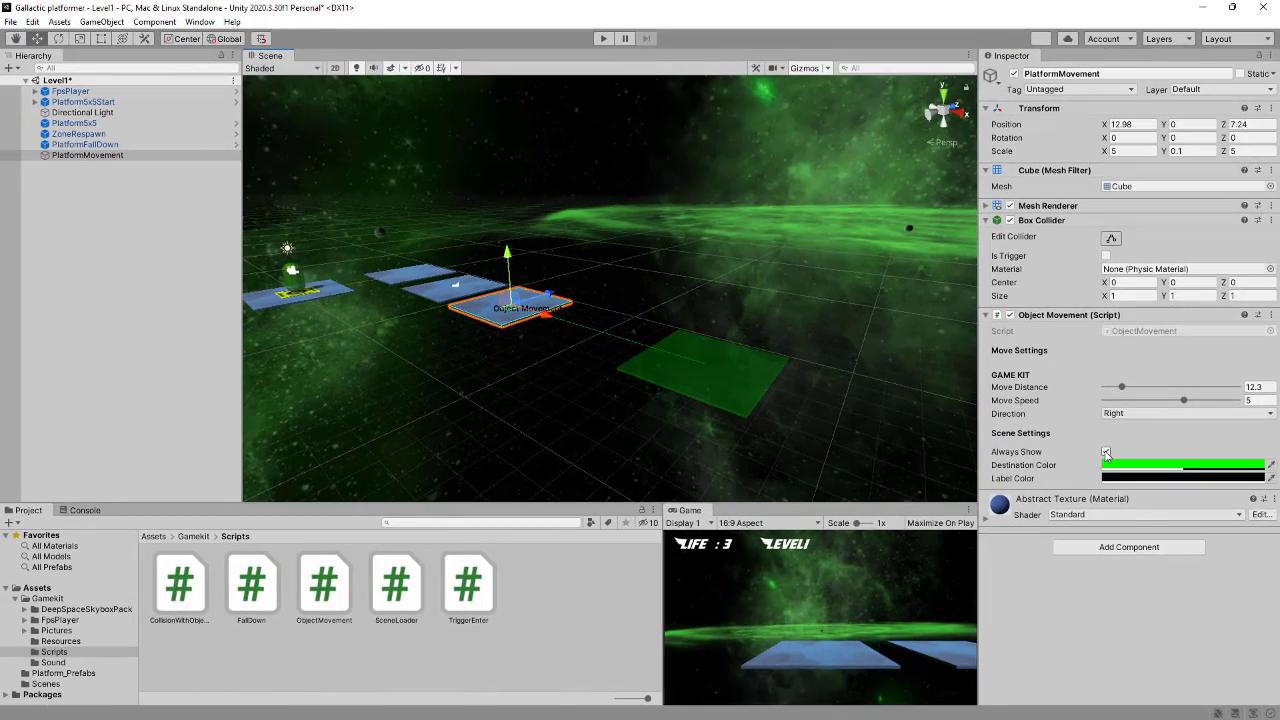
{"action": "left_click", "coordinate": [100, 134]}
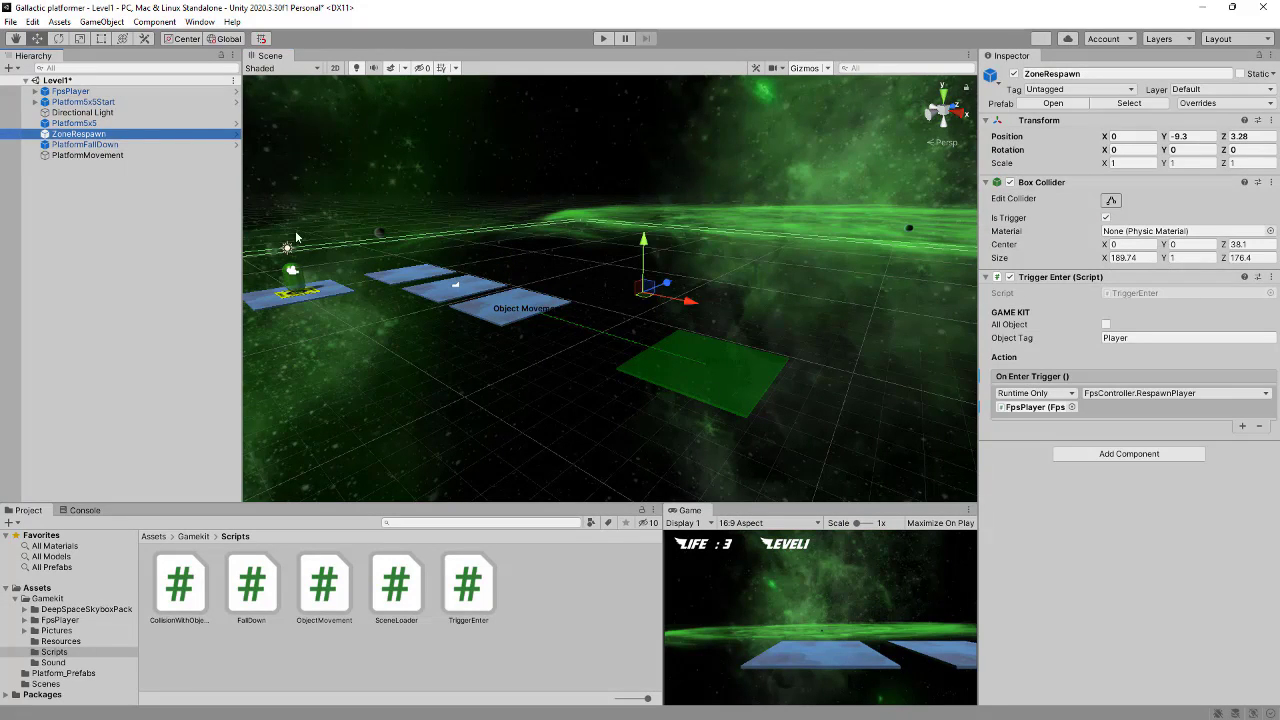
{"action": "left_click", "coordinate": [100, 156]}
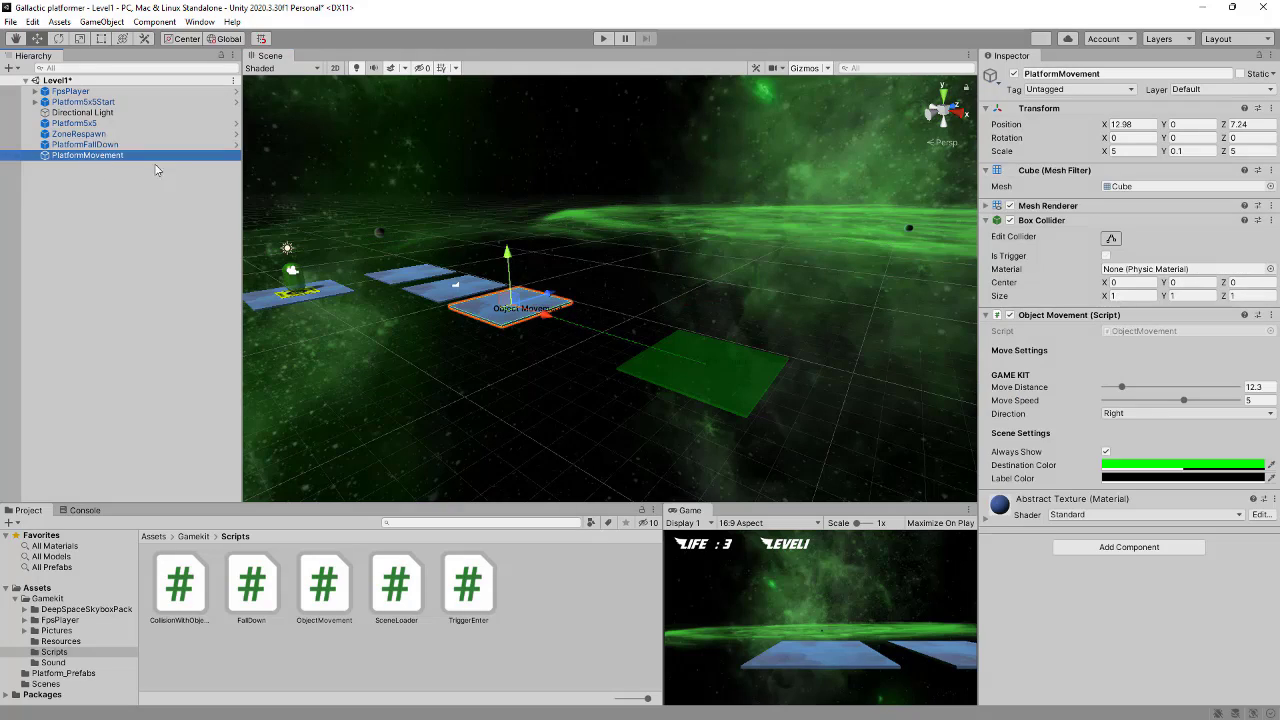
{"action": "left_click", "coordinate": [1107, 455]}
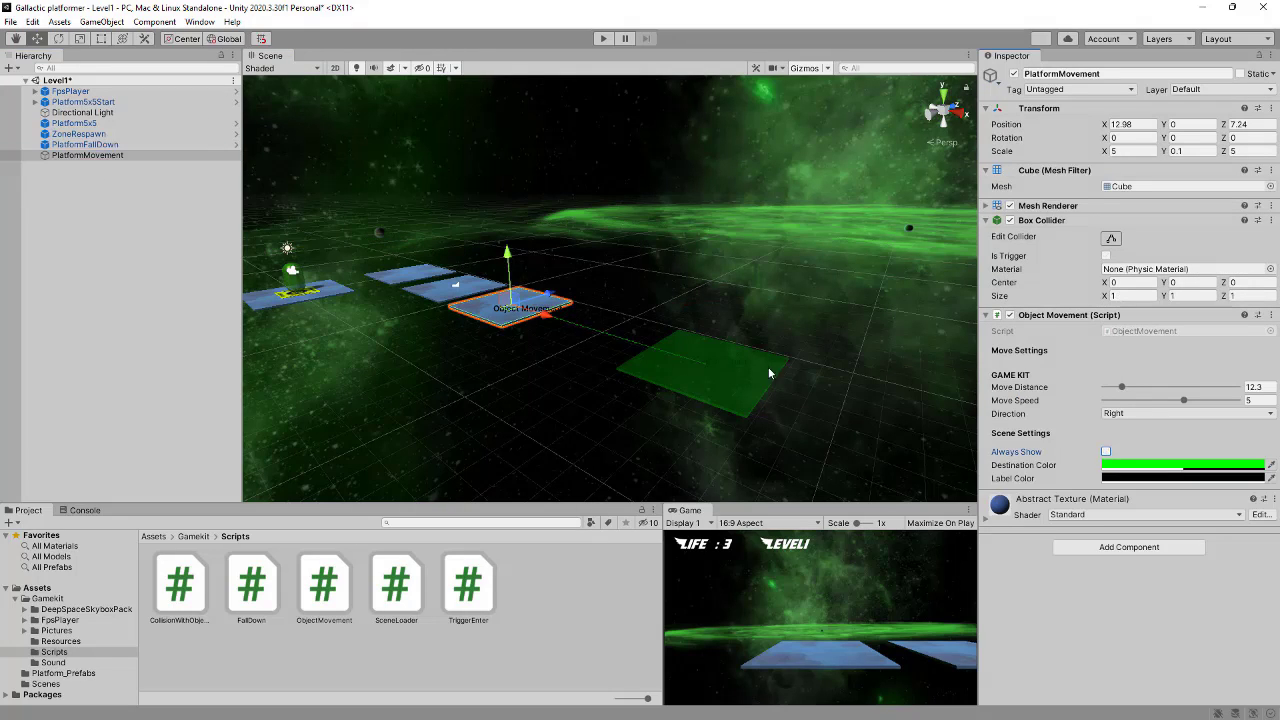
{"action": "left_click", "coordinate": [100, 123]}
{"action": "left_click", "coordinate": [100, 155]}
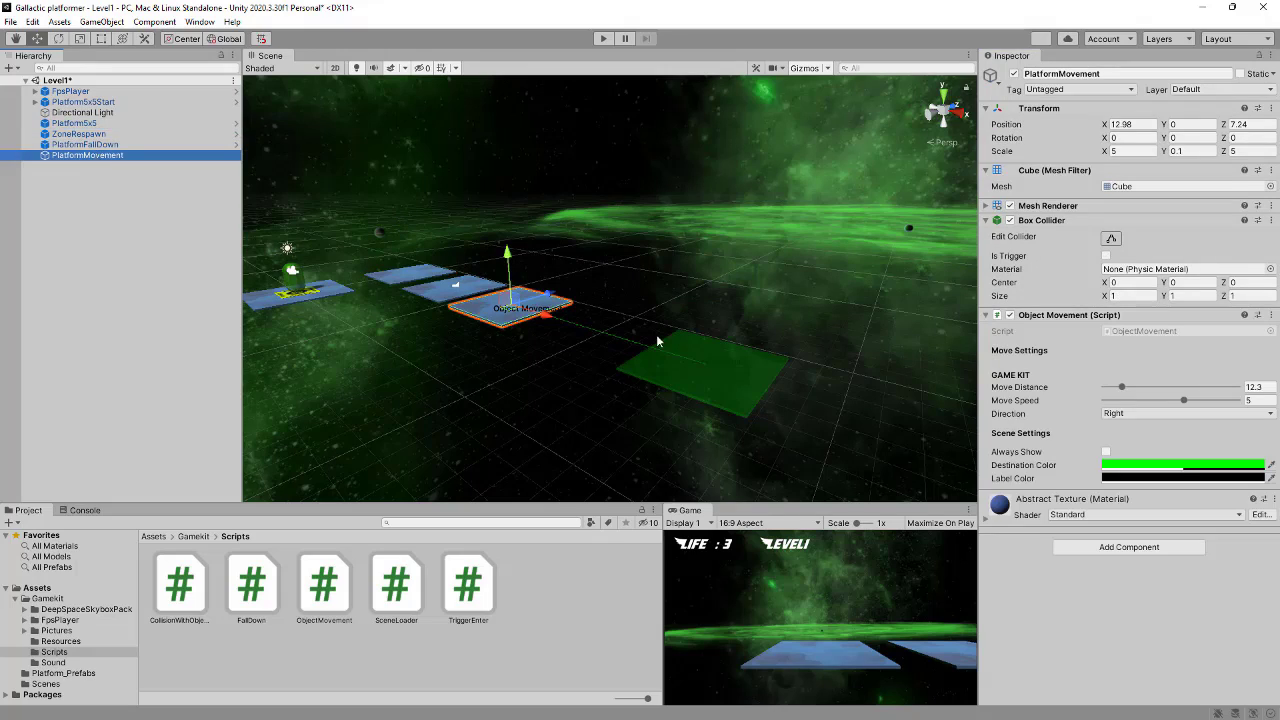
{"action": "left_click", "coordinate": [1106, 452]}
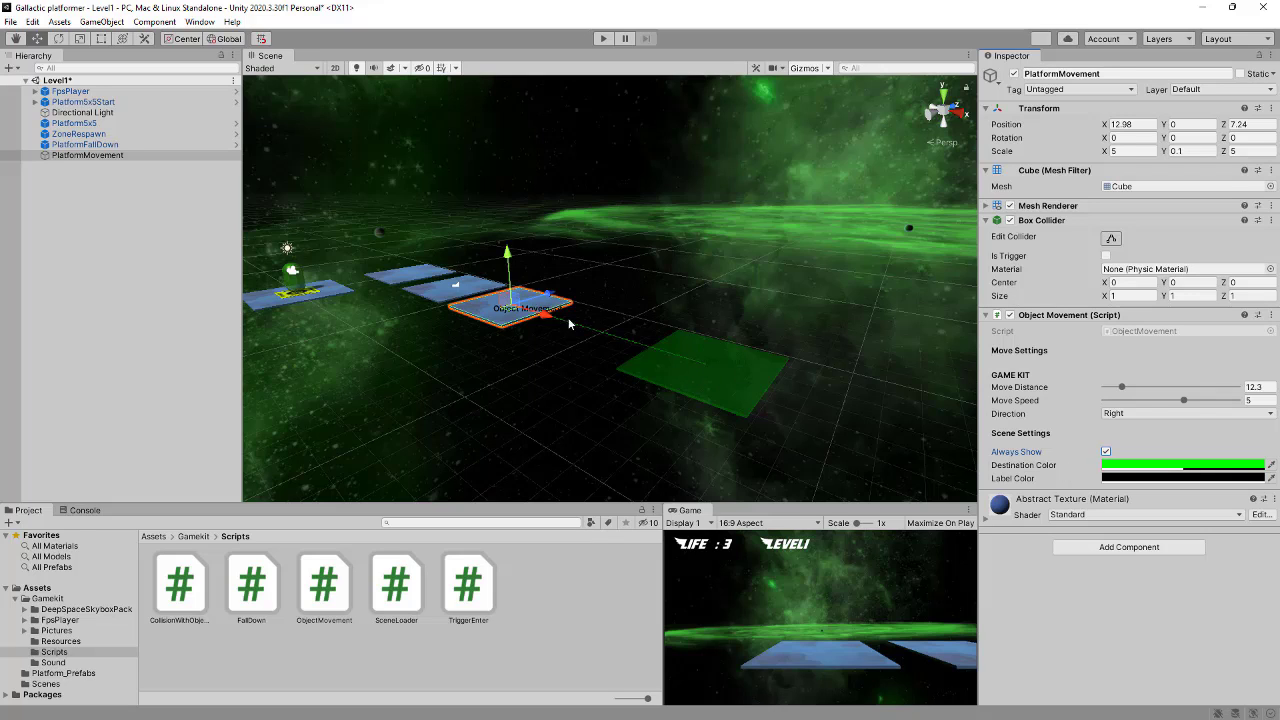
Step: Set the Destination Color of PlatformMovement's Object Movement script to 55FF00
{"action": "left_click", "coordinate": [1128, 466]}
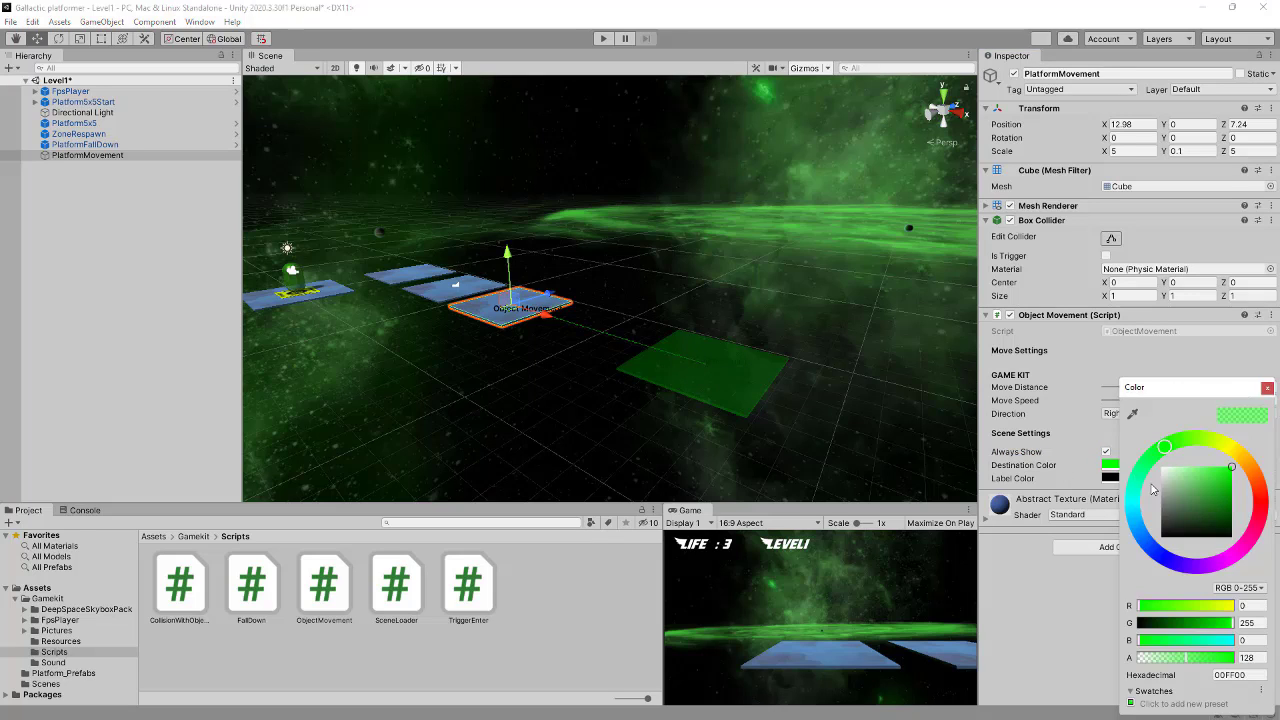
{"action": "left_click", "coordinate": [1167, 474]}
{"action": "left_click_drag", "start_coordinate": [1167, 474], "coordinate": [1202, 481]}
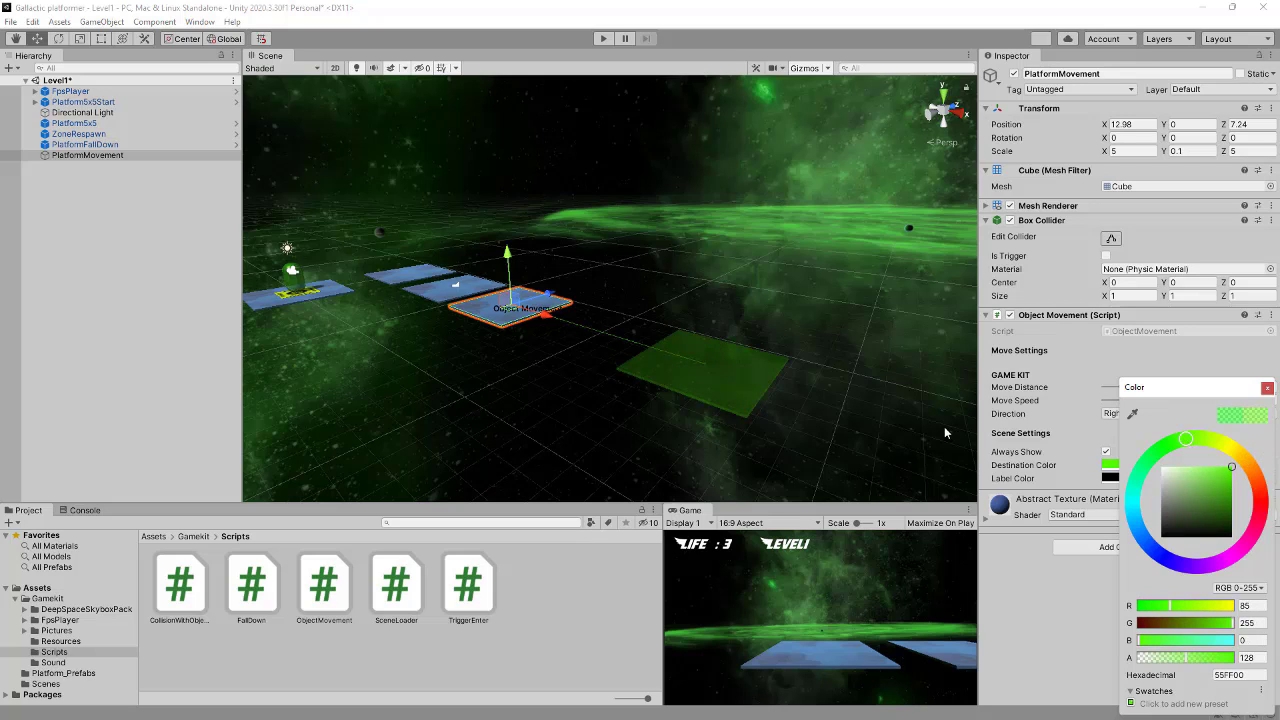
{"action": "left_click", "coordinate": [1069, 449]}
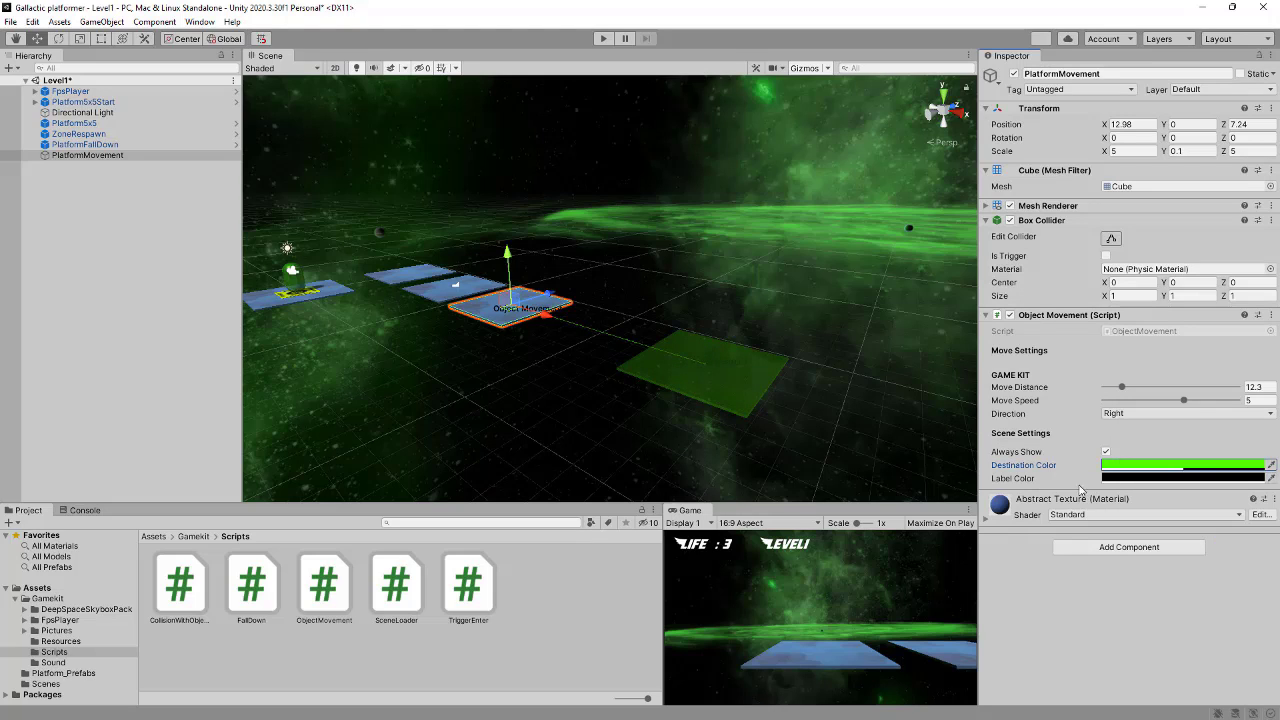
Step: Set the Label Color of PlatformMovement's Object Movement script to the light pink FFD8D8
{"action": "left_click", "coordinate": [1127, 480]}
{"action": "left_click_drag", "start_coordinate": [1171, 488], "coordinate": [1172, 467]}
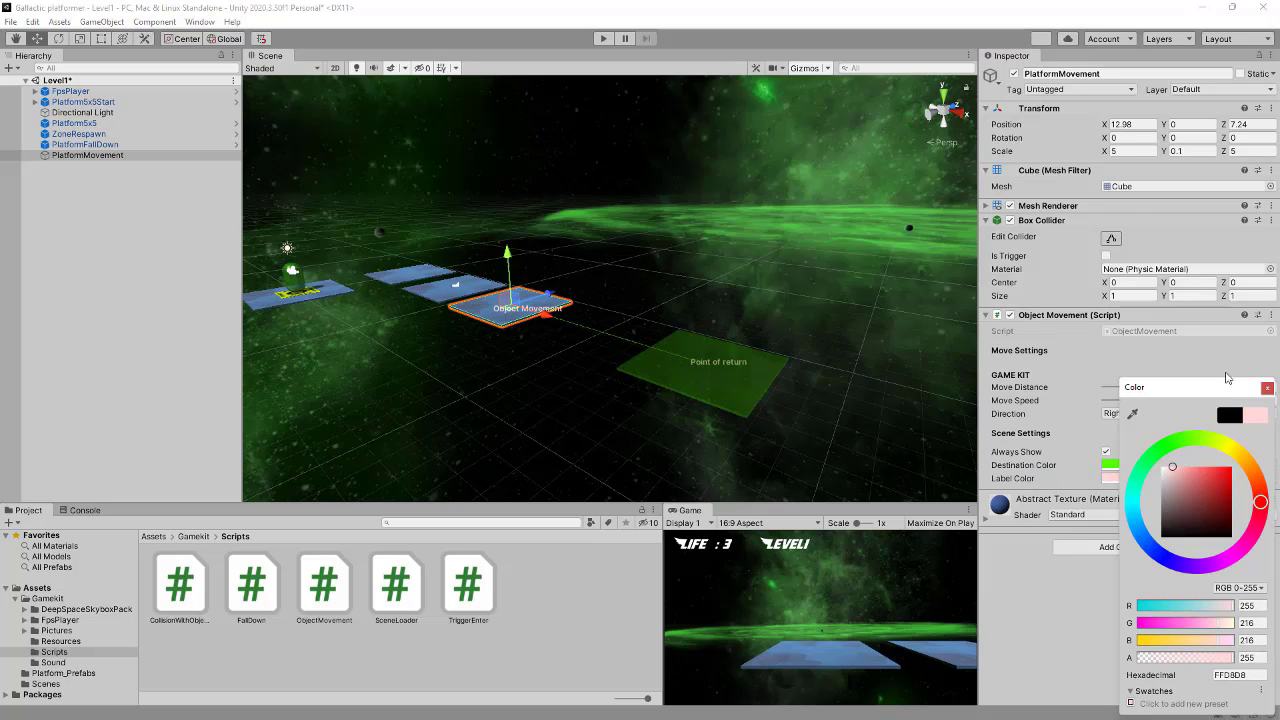
{"action": "left_click", "coordinate": [1267, 387]}
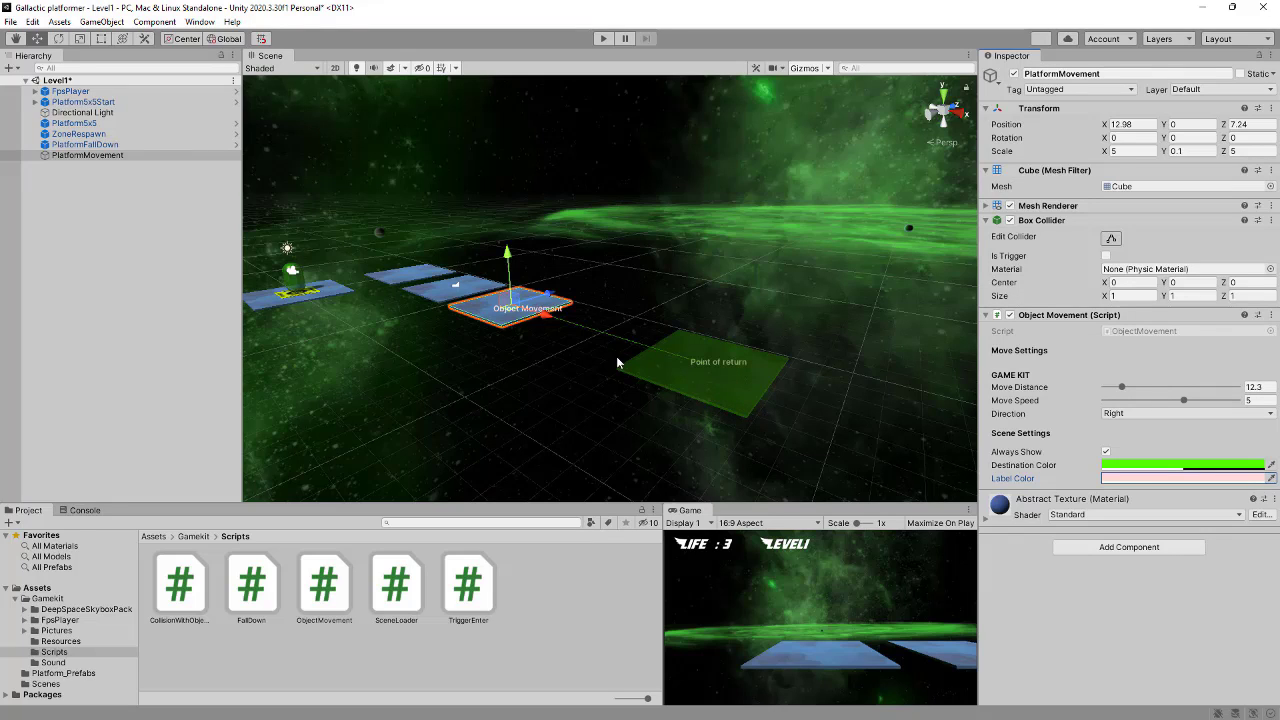
Step: Play-test PlatformMovement's motion at its current Move Speed, at the maximum of 8 and at the minimum of 0.5
{"action": "left_click", "coordinate": [603, 38]}
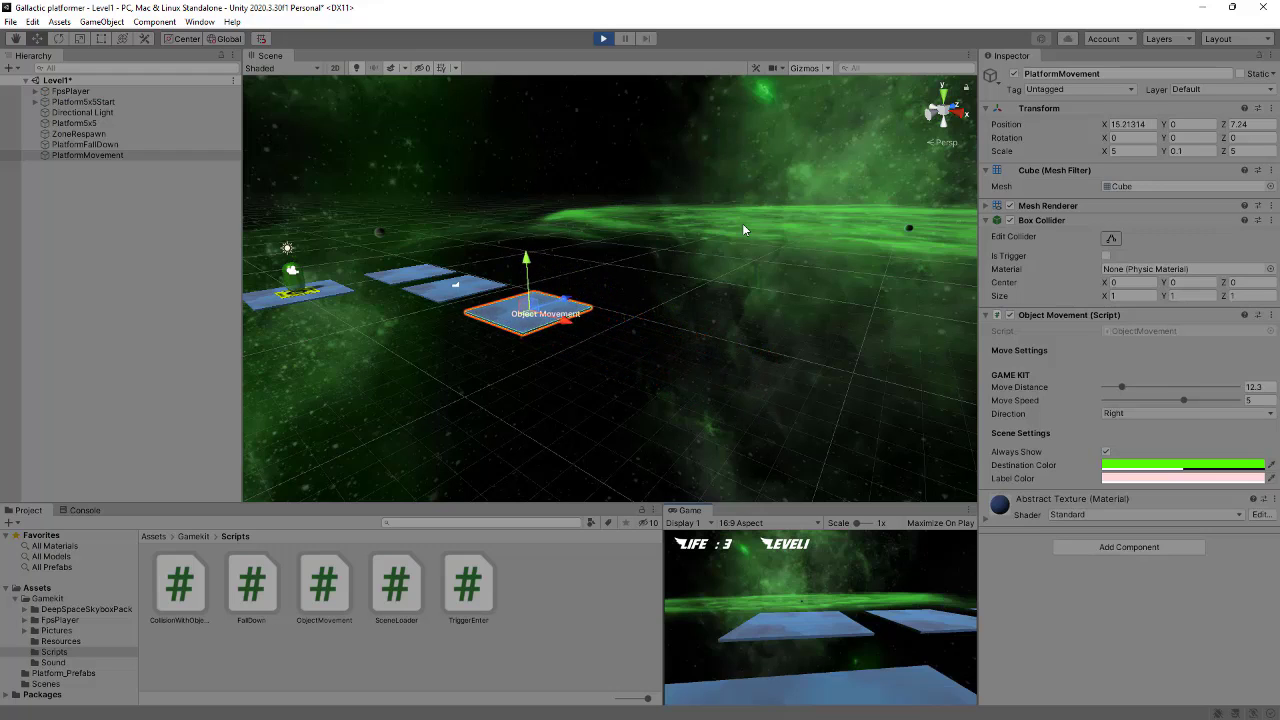
{"action": "left_click", "coordinate": [603, 38]}
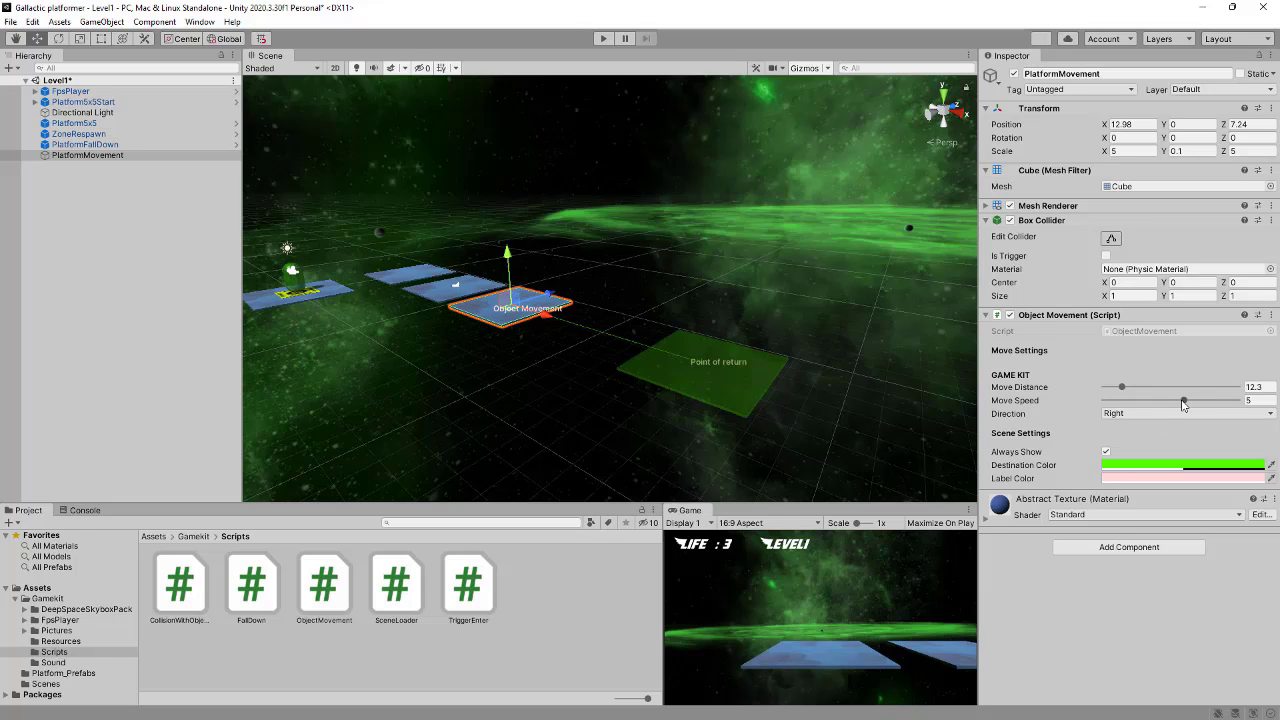
{"action": "left_click_drag", "start_coordinate": [1184, 403], "coordinate": [1247, 404]}
{"action": "left_click", "coordinate": [603, 38]}
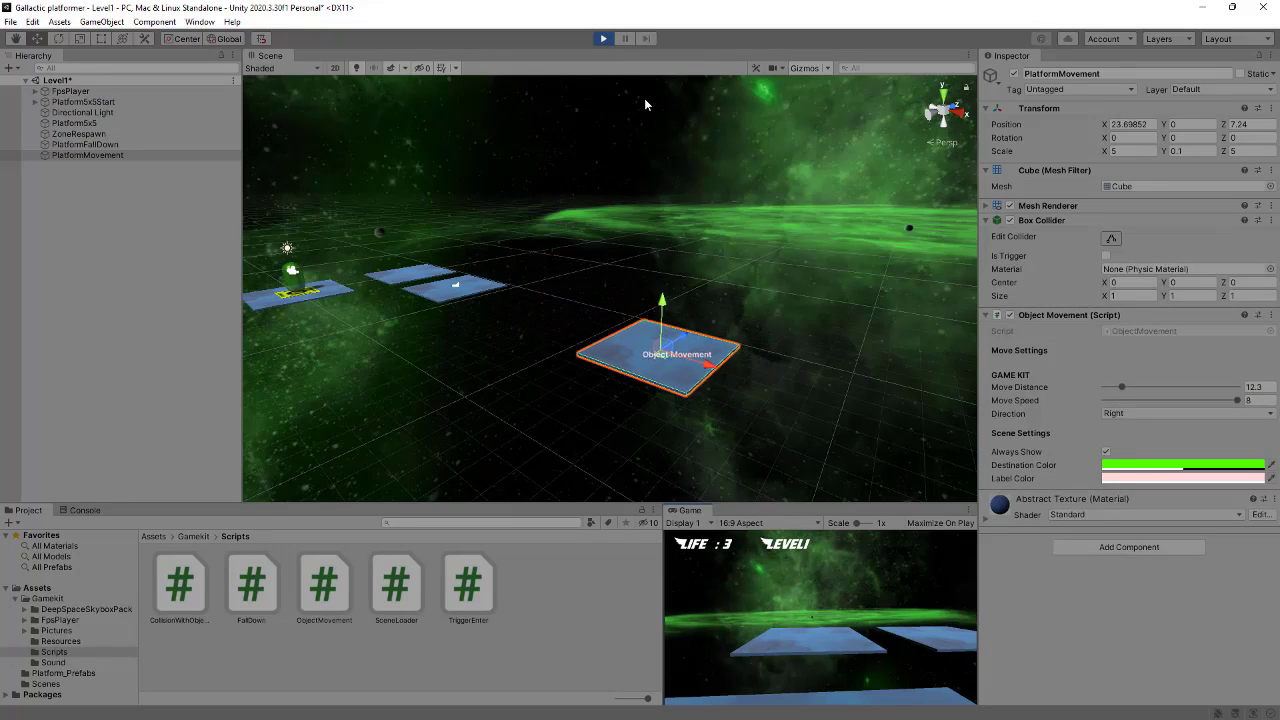
{"action": "left_click", "coordinate": [603, 38]}
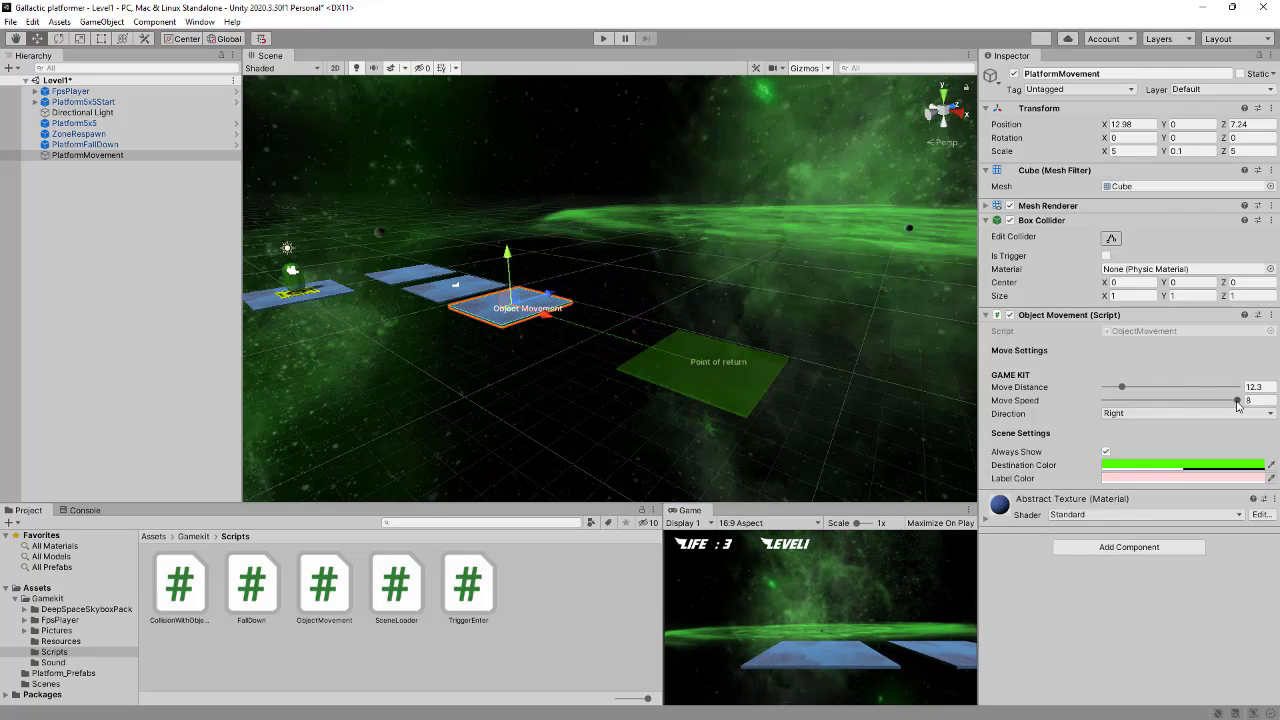
{"action": "left_click_drag", "start_coordinate": [1238, 405], "coordinate": [1104, 401]}
{"action": "left_click", "coordinate": [603, 38]}
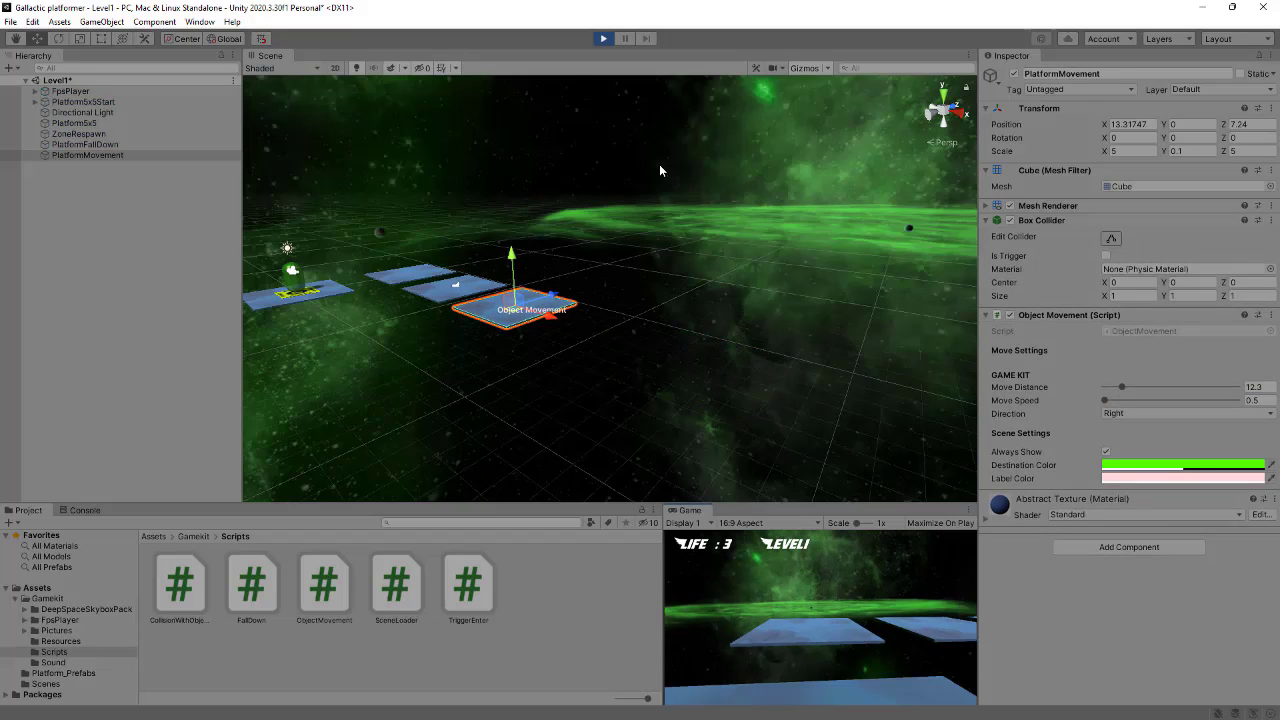
{"action": "left_click", "coordinate": [603, 38]}
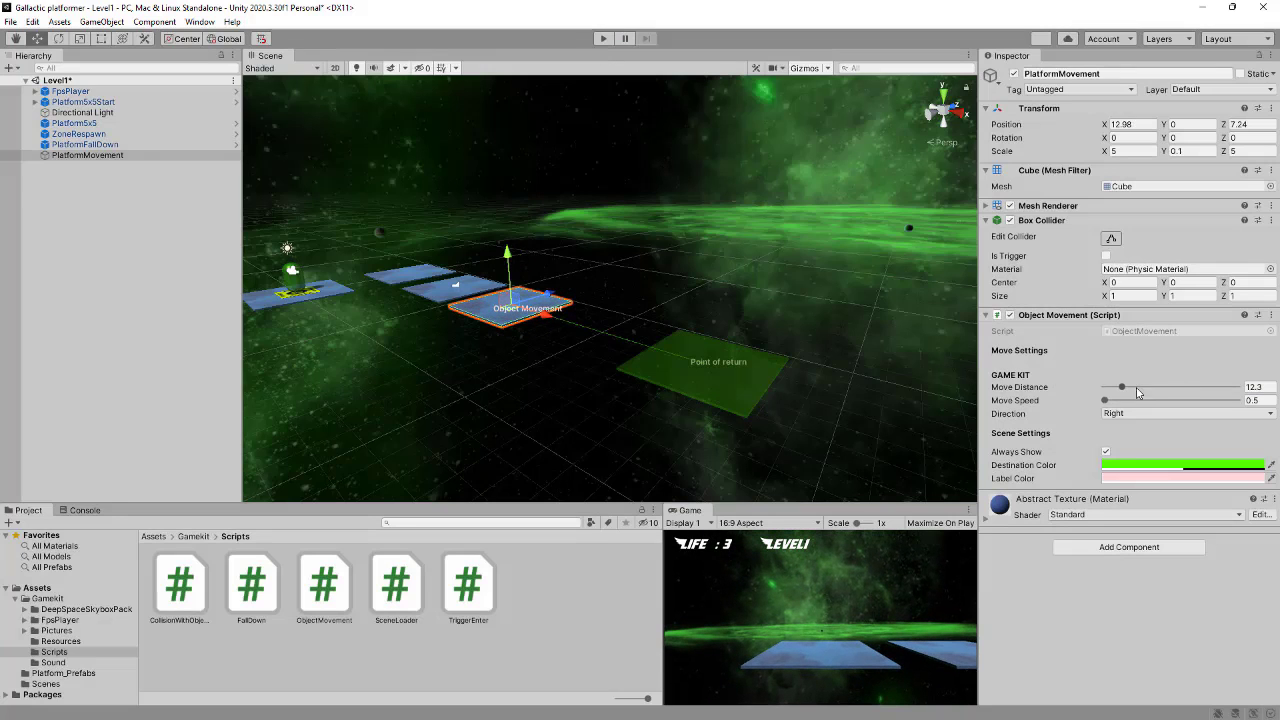
Step: Set PlatformMovement's Move Speed to 5 and run the scene briefly to check the motion
{"action": "left_click_drag", "start_coordinate": [1105, 400], "coordinate": [1190, 402]}
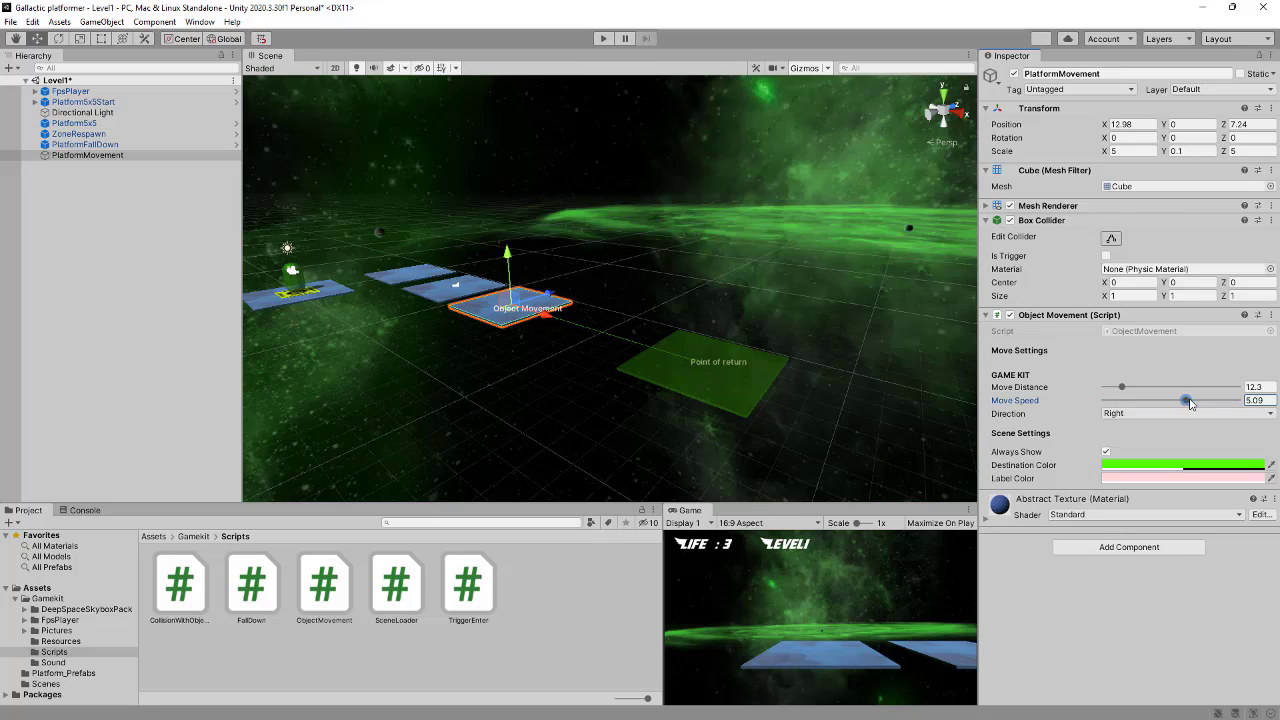
{"action": "left_click", "coordinate": [1270, 400]}
{"action": "type", "text": "5"}
{"action": "left_click", "coordinate": [603, 38]}
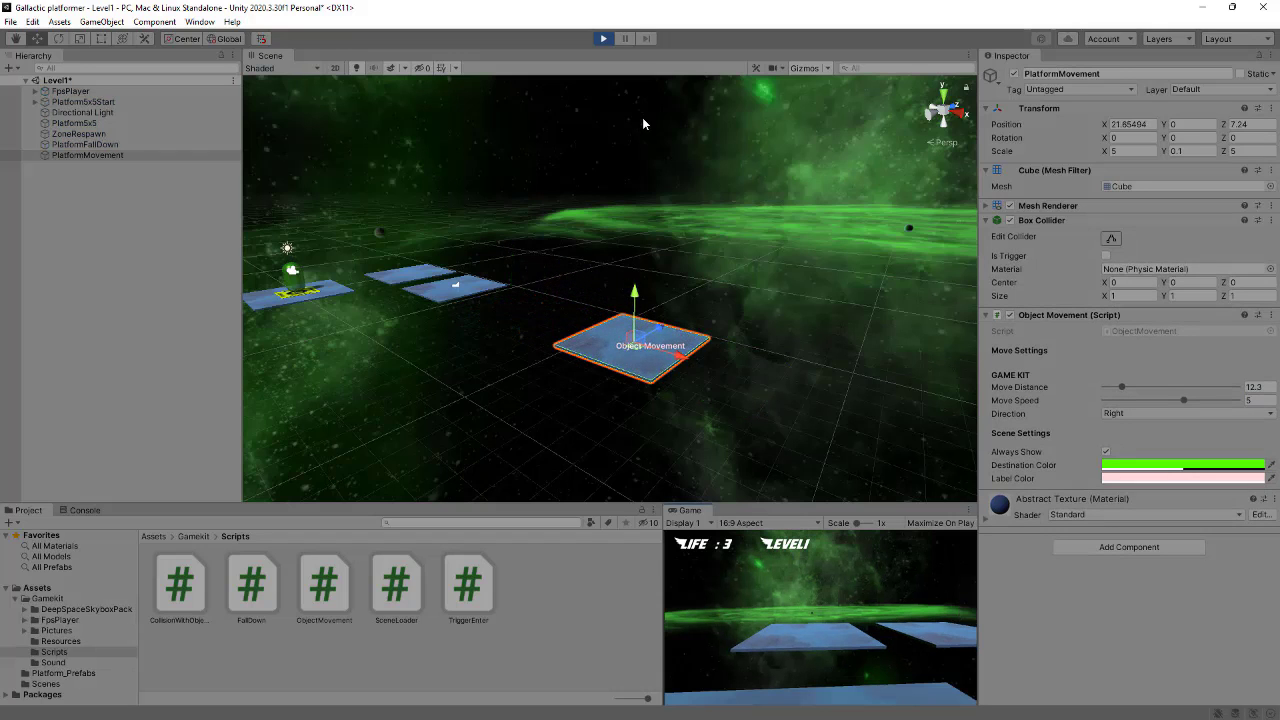
{"action": "left_click", "coordinate": [602, 39]}
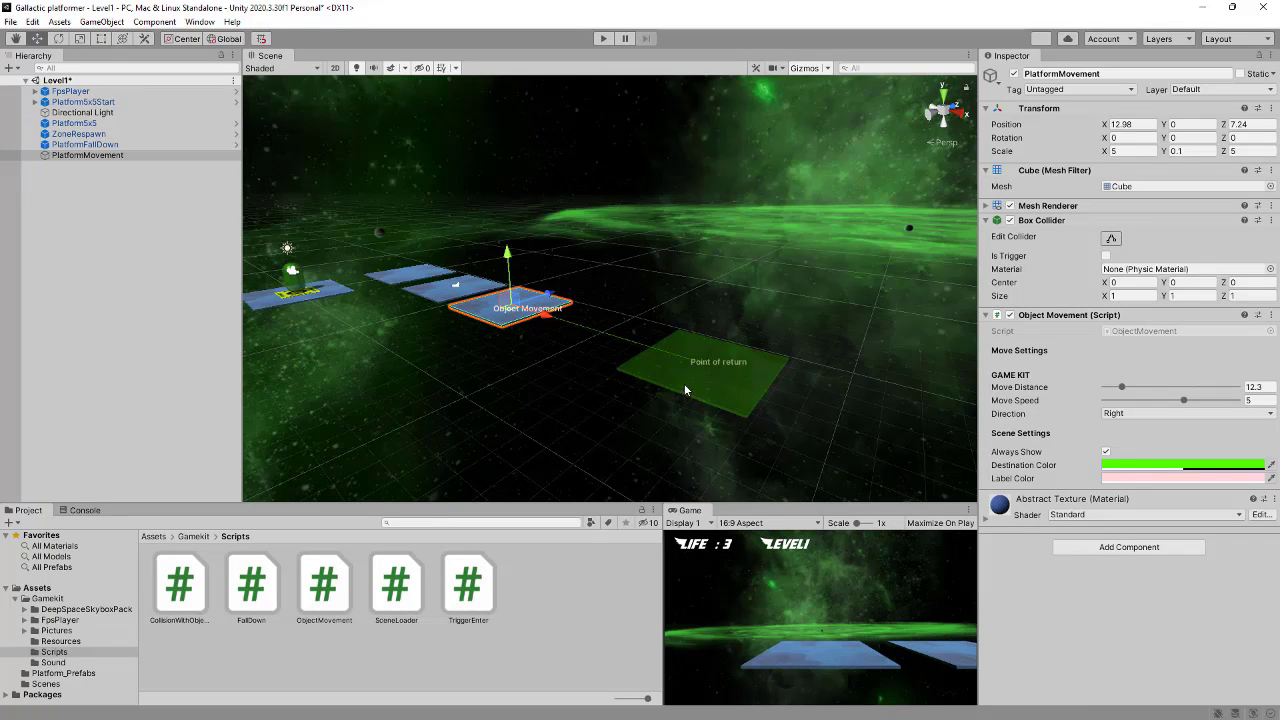
Step: Try the Forward direction for PlatformMovement by running the scene briefly and stopping it
{"action": "scroll", "coordinate": [616, 400], "scroll_direction": "down", "scroll_amount": 2}
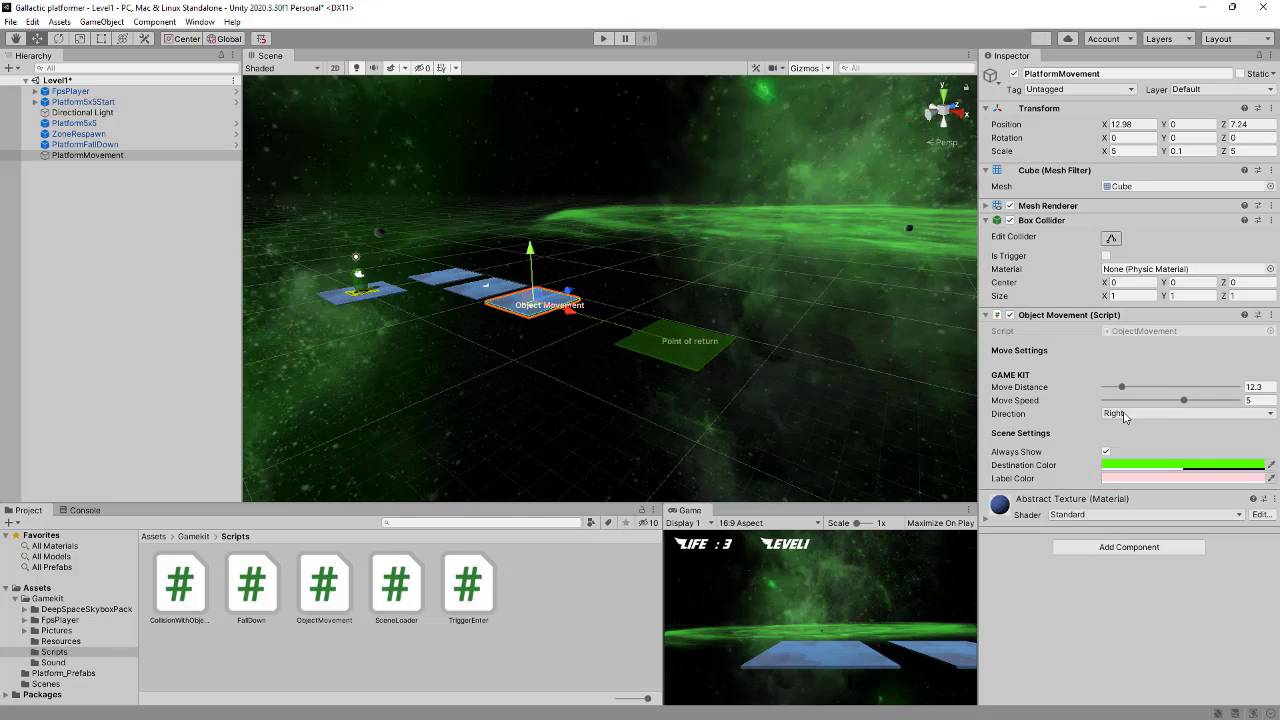
{"action": "left_click", "coordinate": [1124, 414]}
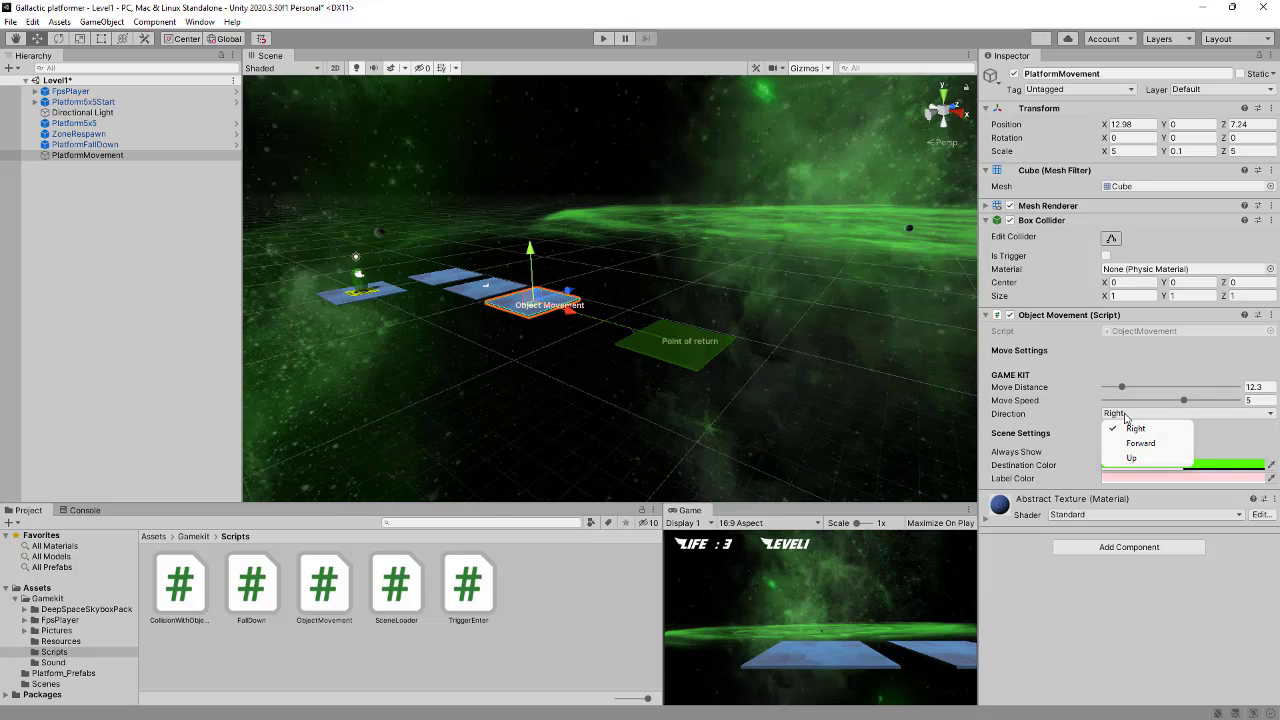
{"action": "left_click", "coordinate": [1138, 443]}
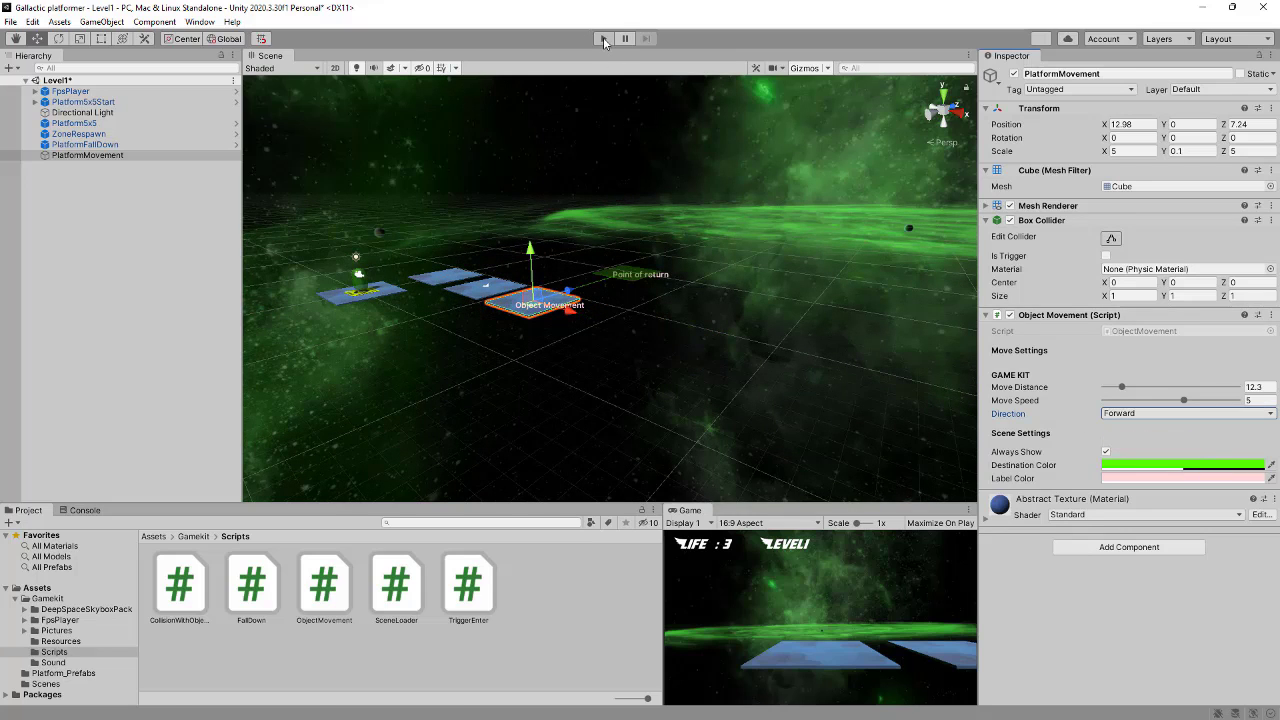
{"action": "left_click", "coordinate": [603, 38]}
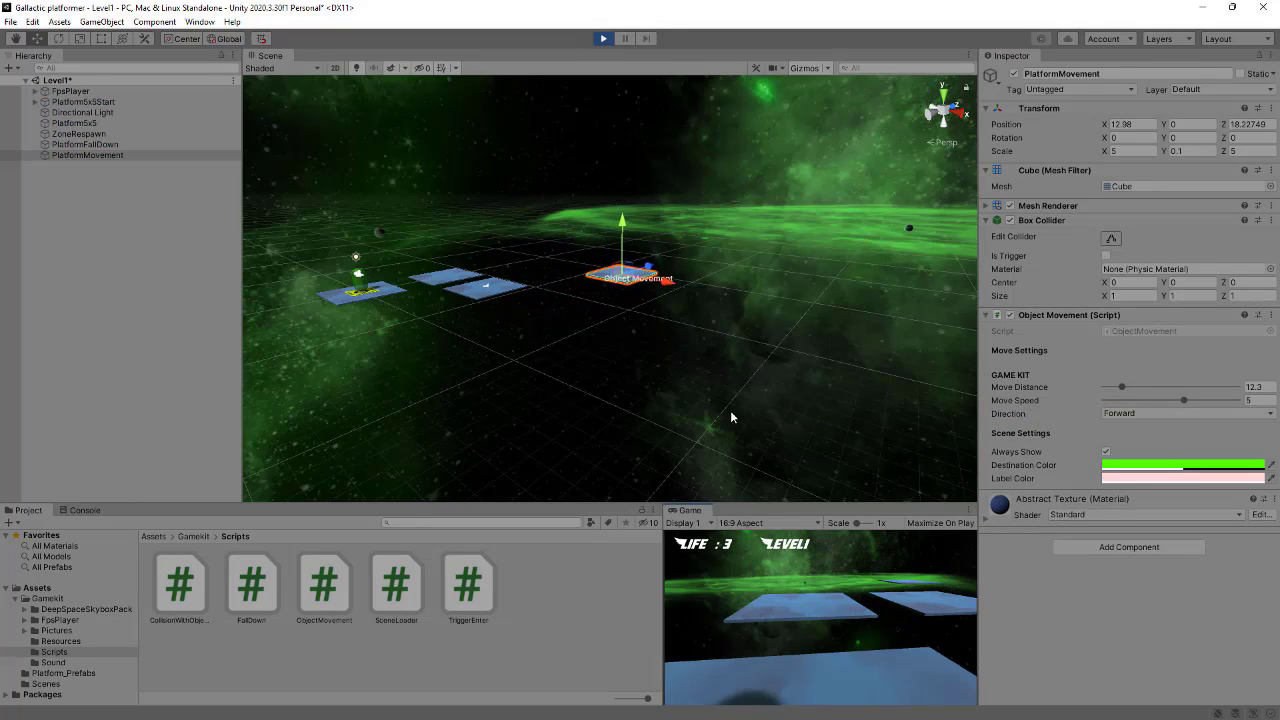
{"action": "left_click", "coordinate": [602, 38]}
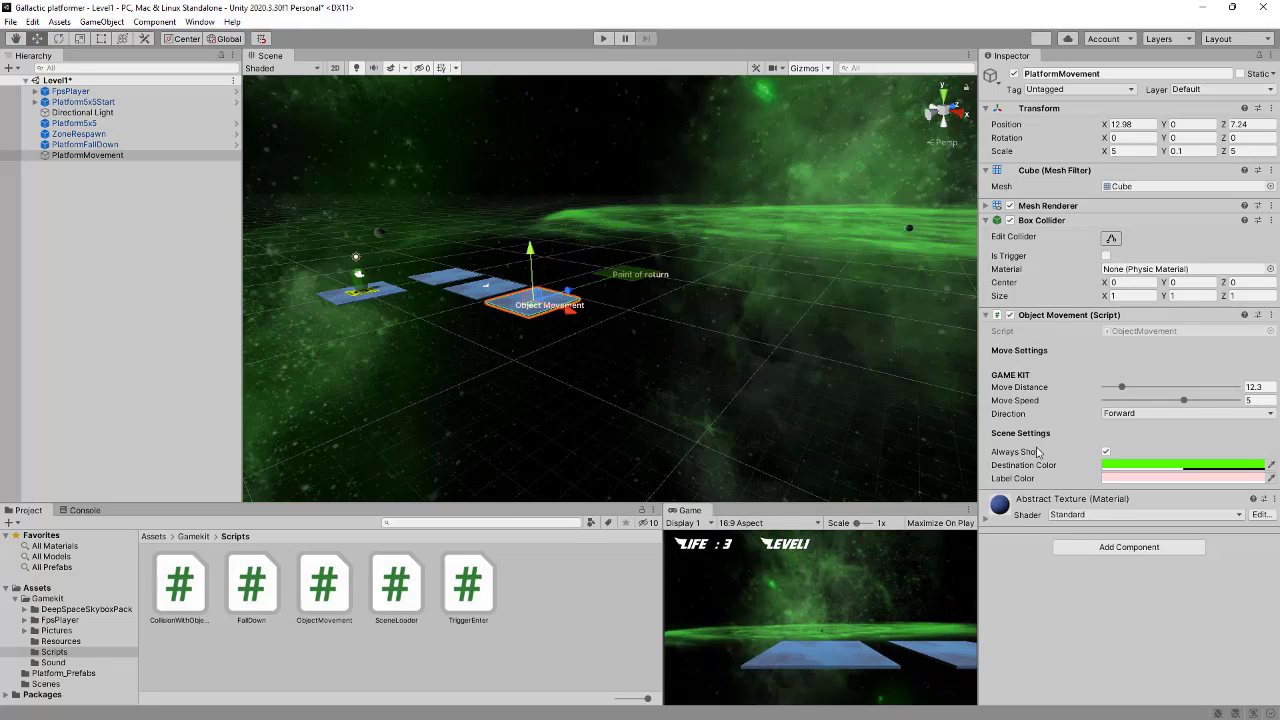
Step: Try the Up direction for PlatformMovement in Play mode, and set the direction back to Right
{"action": "left_click", "coordinate": [1124, 414]}
{"action": "left_click", "coordinate": [1133, 455]}
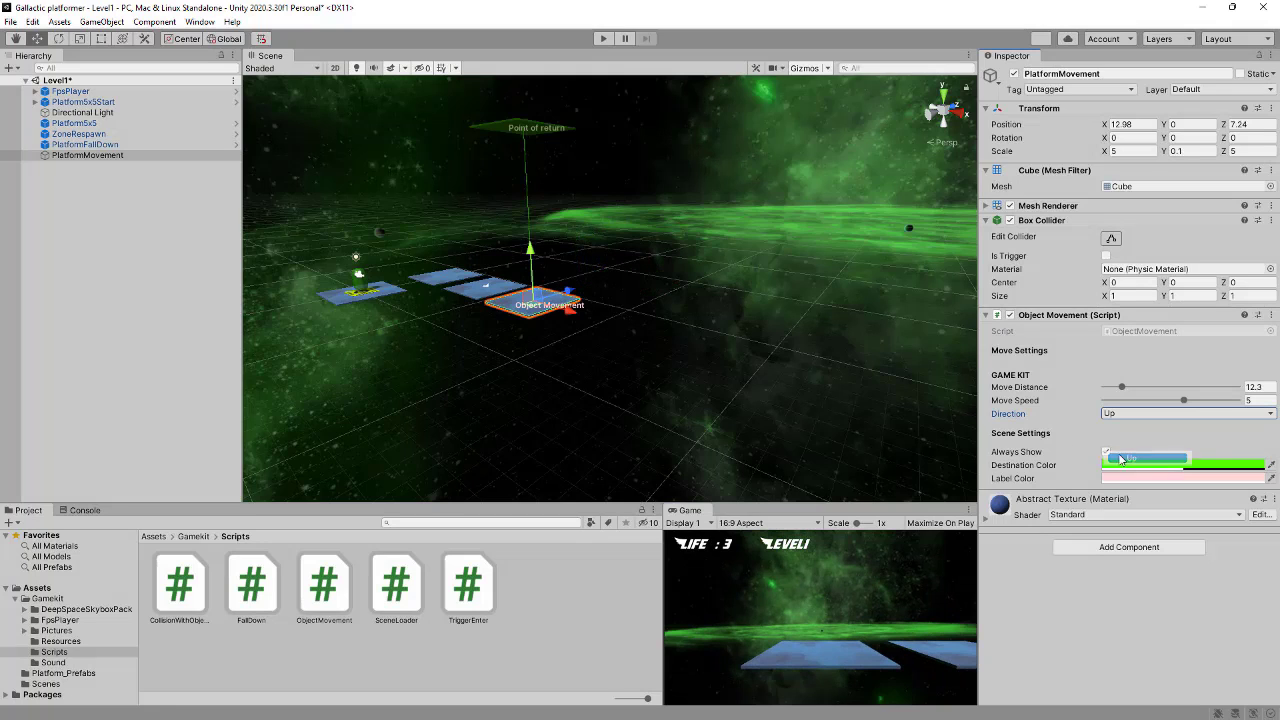
{"action": "left_click", "coordinate": [602, 38]}
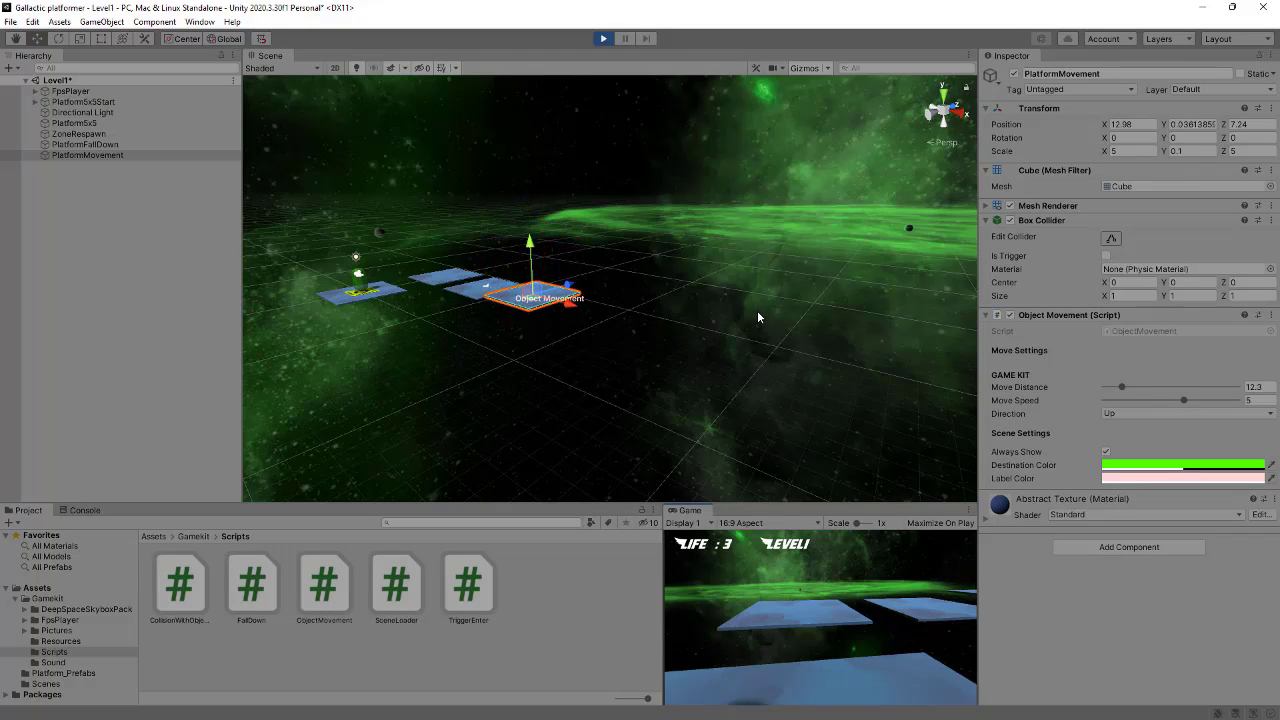
{"action": "left_click", "coordinate": [604, 39]}
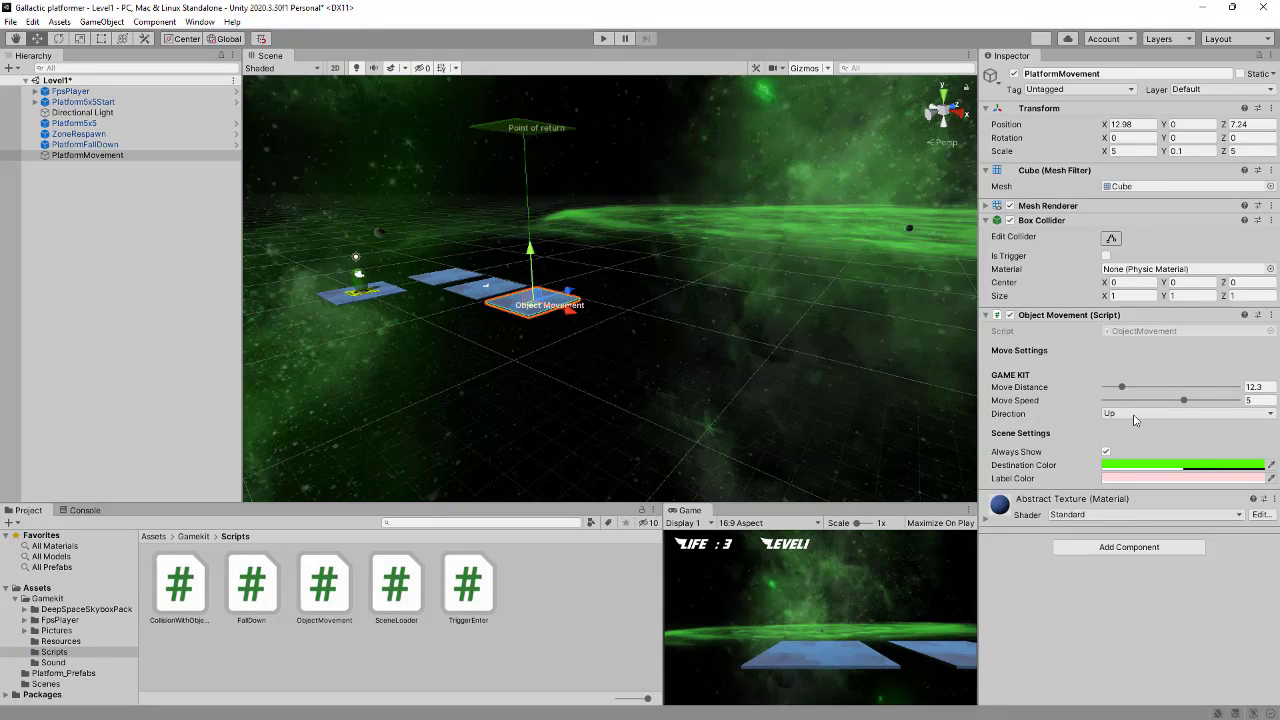
{"action": "left_click", "coordinate": [1134, 414]}
{"action": "left_click", "coordinate": [1136, 427]}
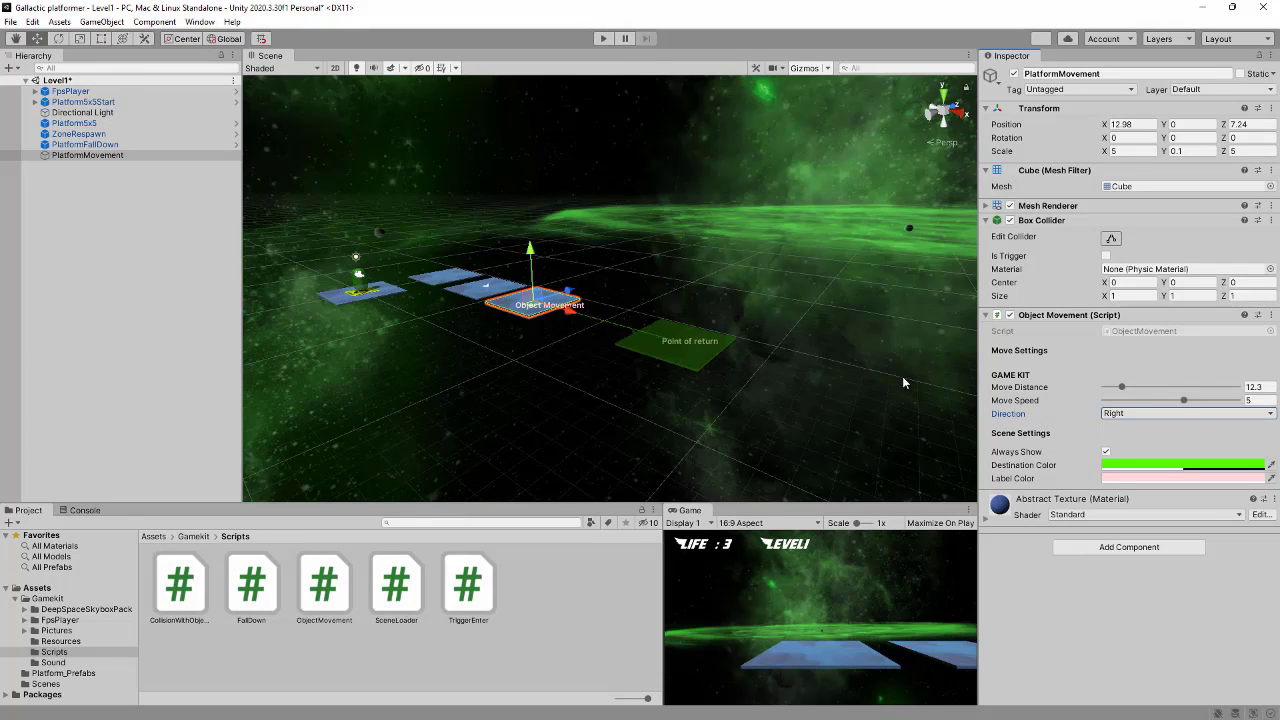
Step: Play the level with the Game view maximized and jump across the platforms and the falling platform towards the moving one
{"action": "left_click", "coordinate": [604, 39]}
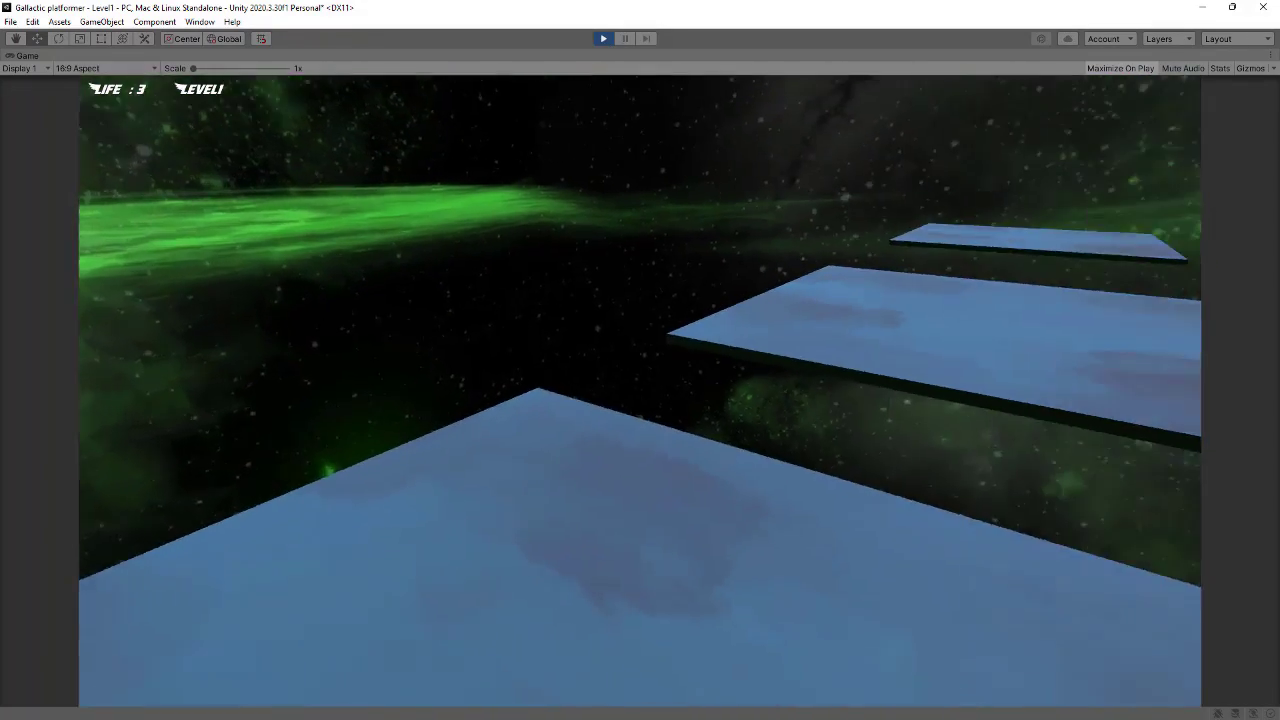
{"action": "key", "text": "w"}
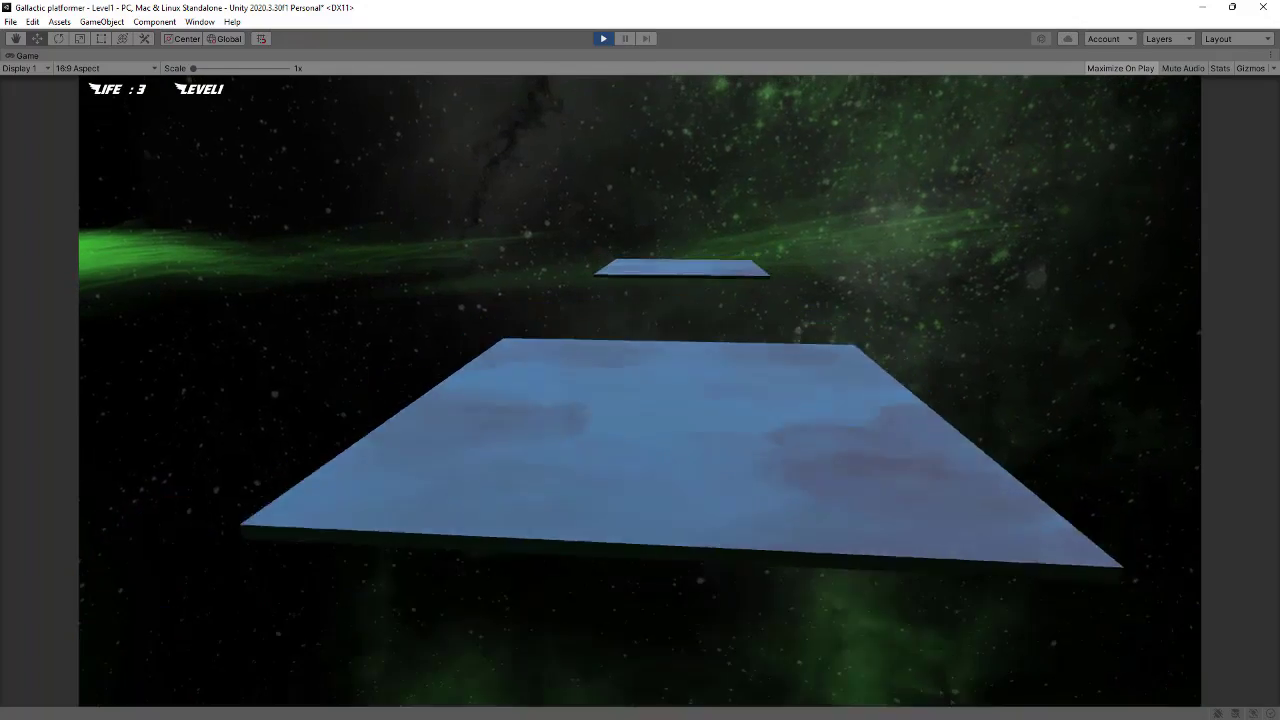
{"action": "key", "text": "space"}
{"action": "key", "text": "w"}
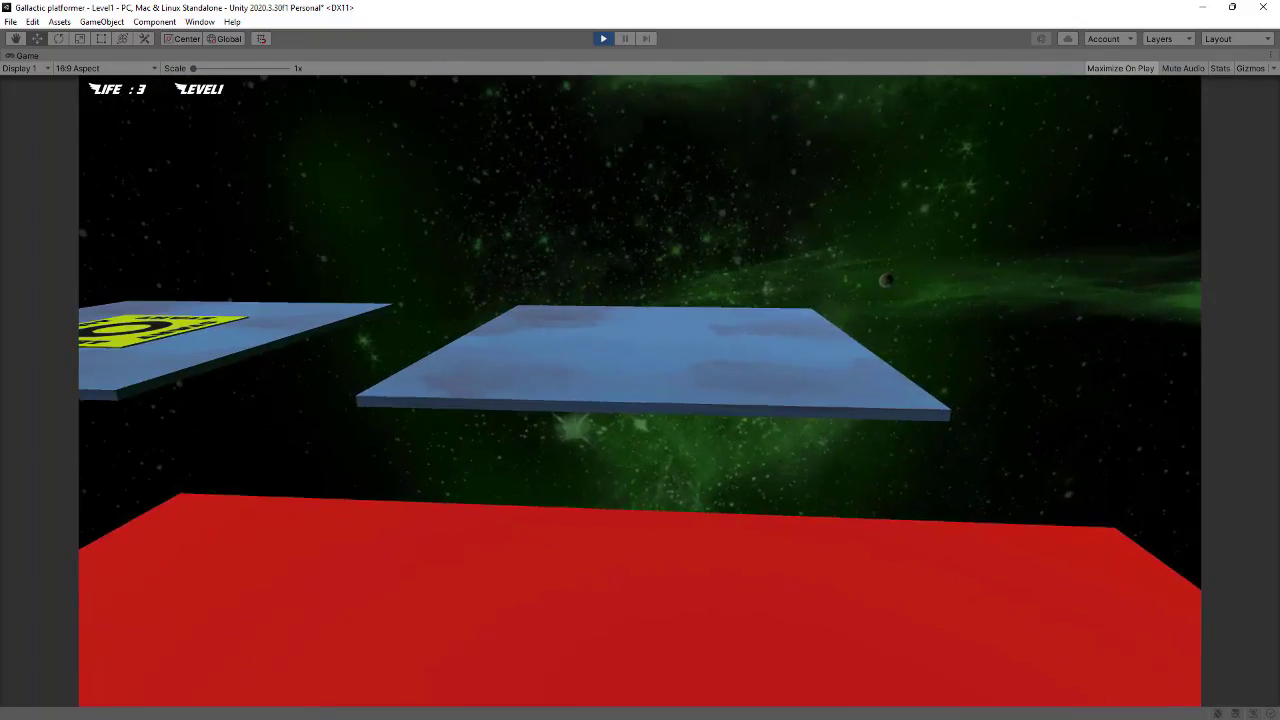
{"action": "key", "text": "space"}
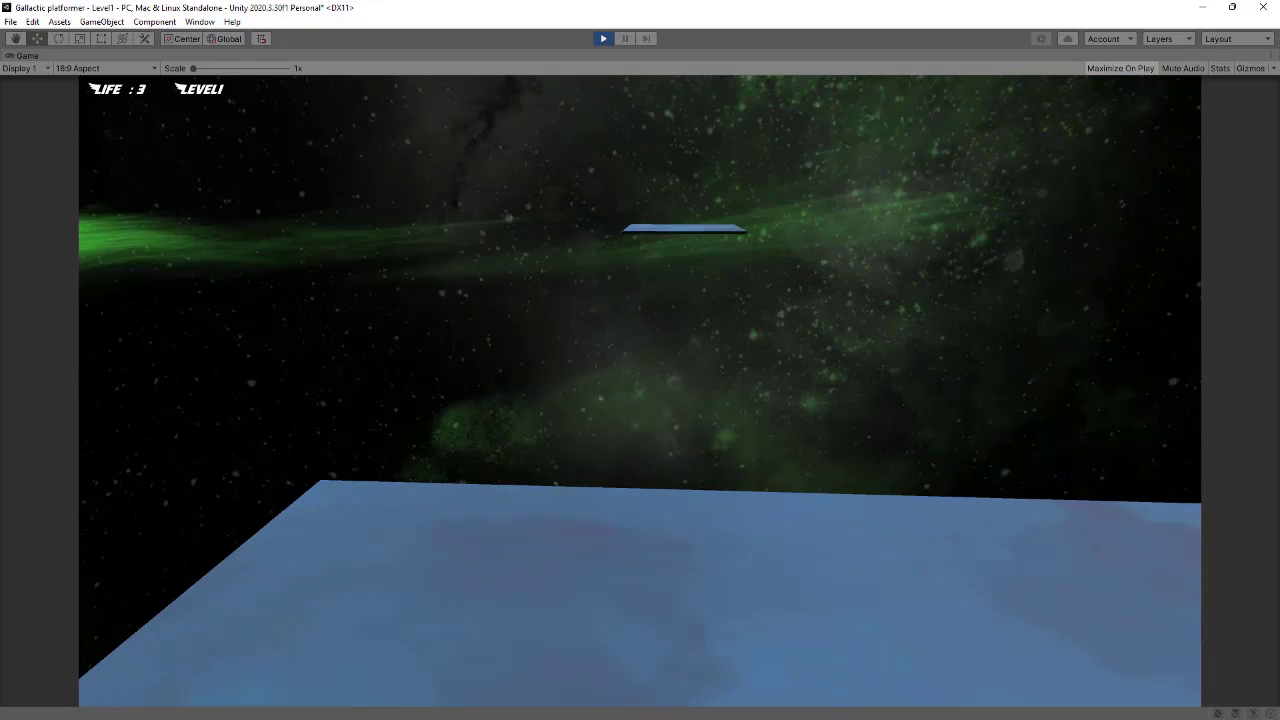
{"action": "key", "text": "w"}
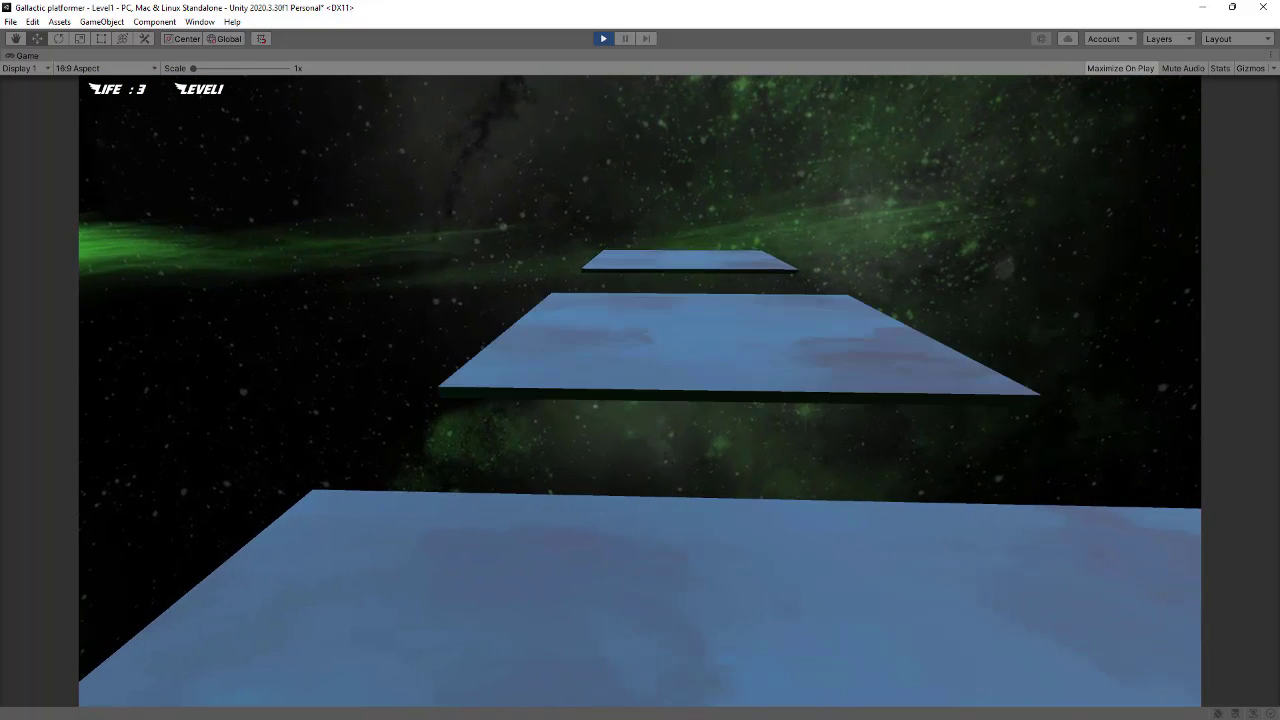
{"action": "key", "text": "w"}
{"action": "key", "text": "space"}
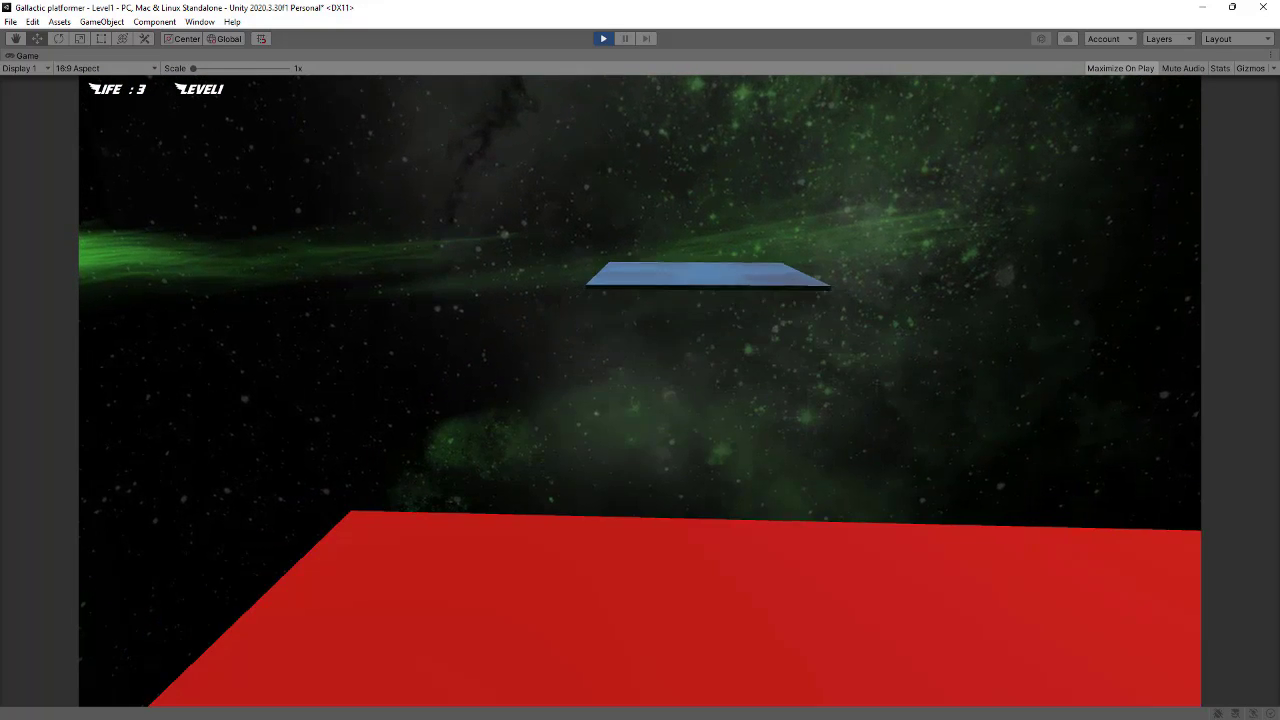
{"action": "key", "text": "w"}
{"action": "key", "text": "space"}
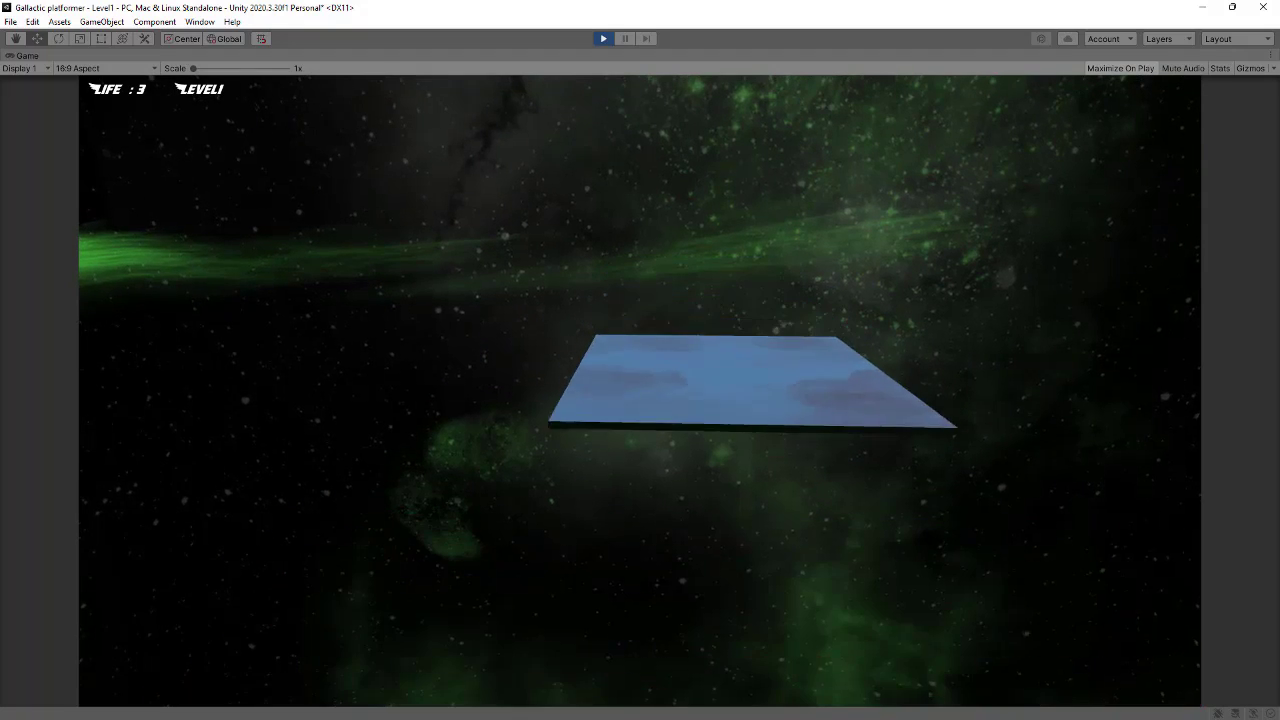
Step: Ride the moving platform in the running game and jump back to the neighbouring platforms when it returns
{"action": "key", "text": "d"}
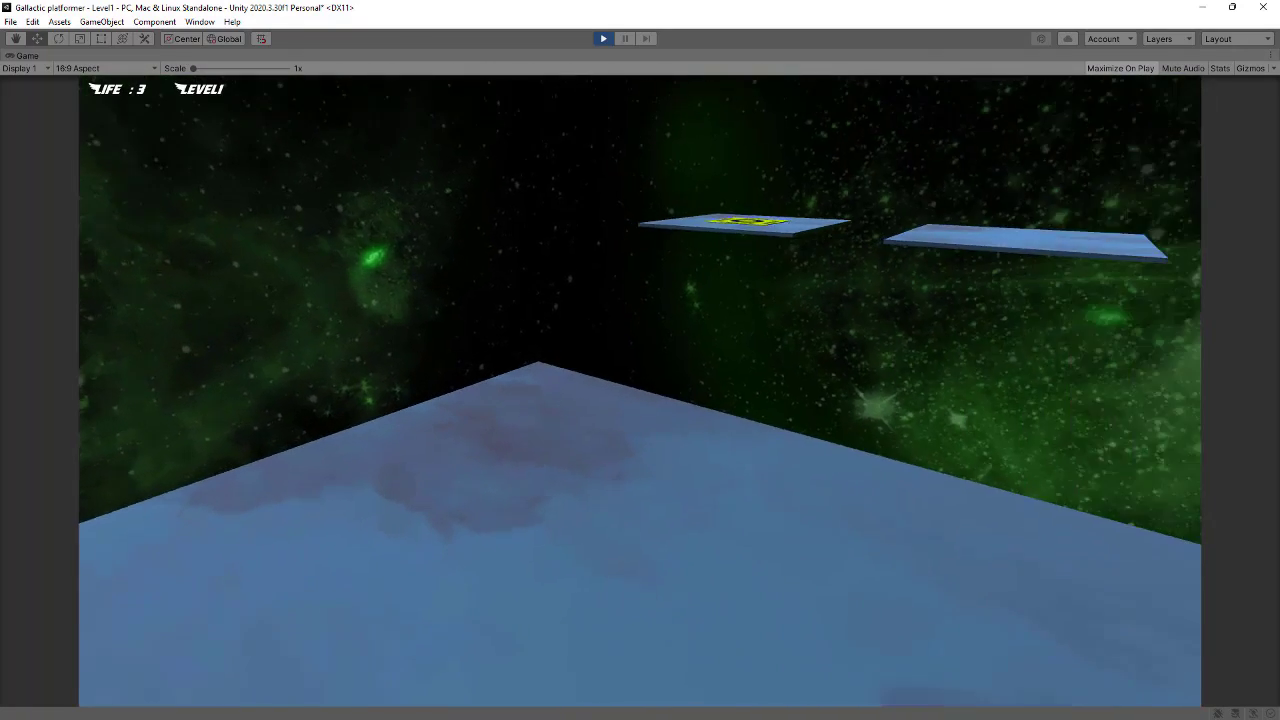
{"action": "key", "text": "a"}
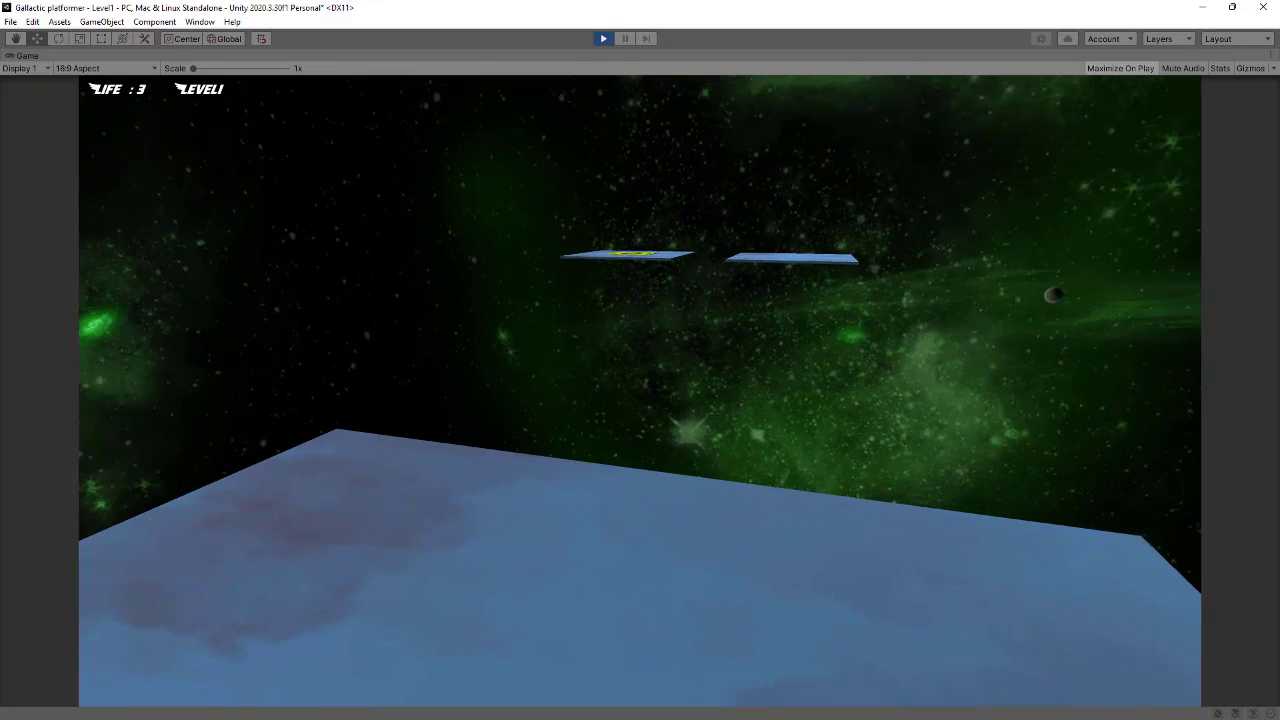
{"action": "key", "text": "w"}
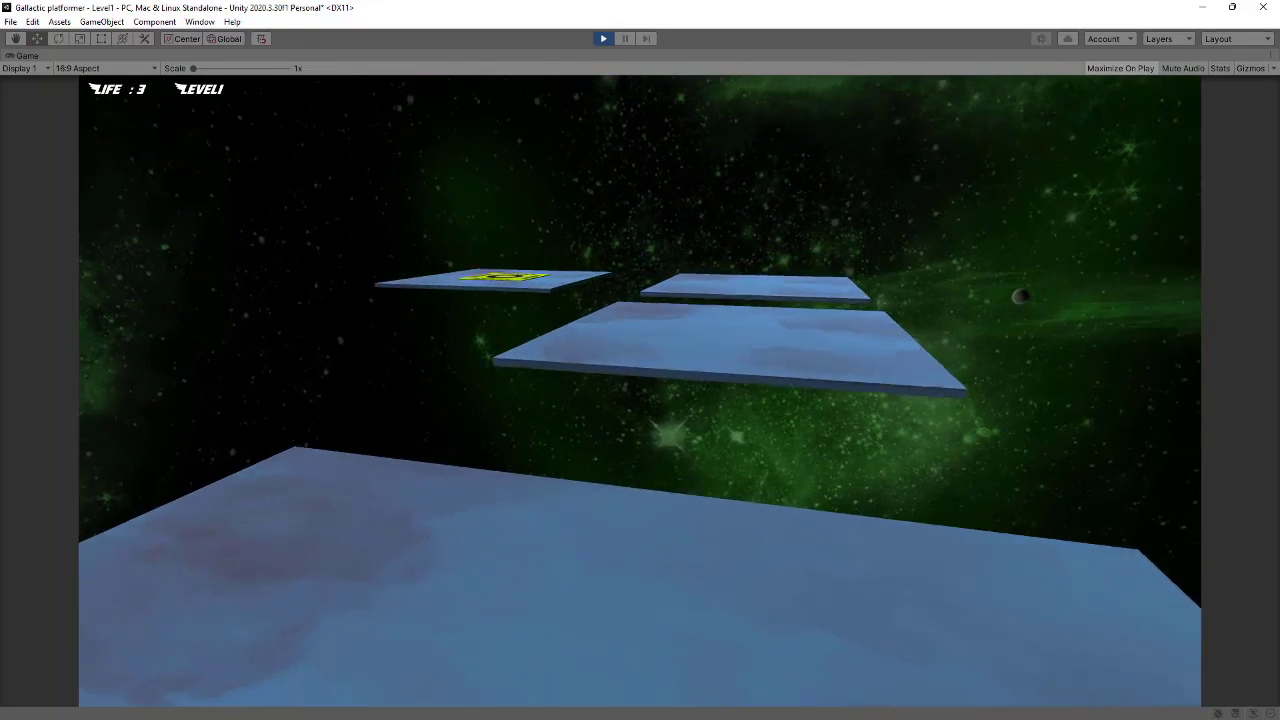
{"action": "key", "text": "w"}
{"action": "key", "text": "space"}
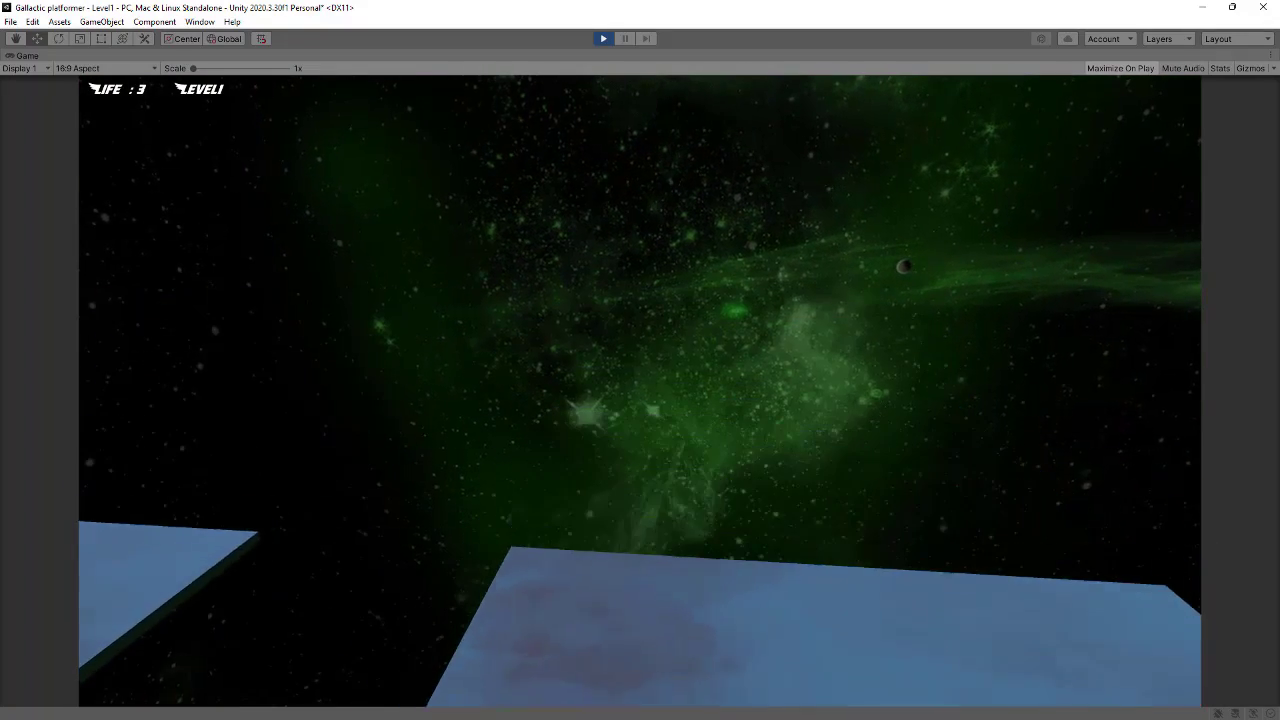
{"action": "key", "text": "a"}
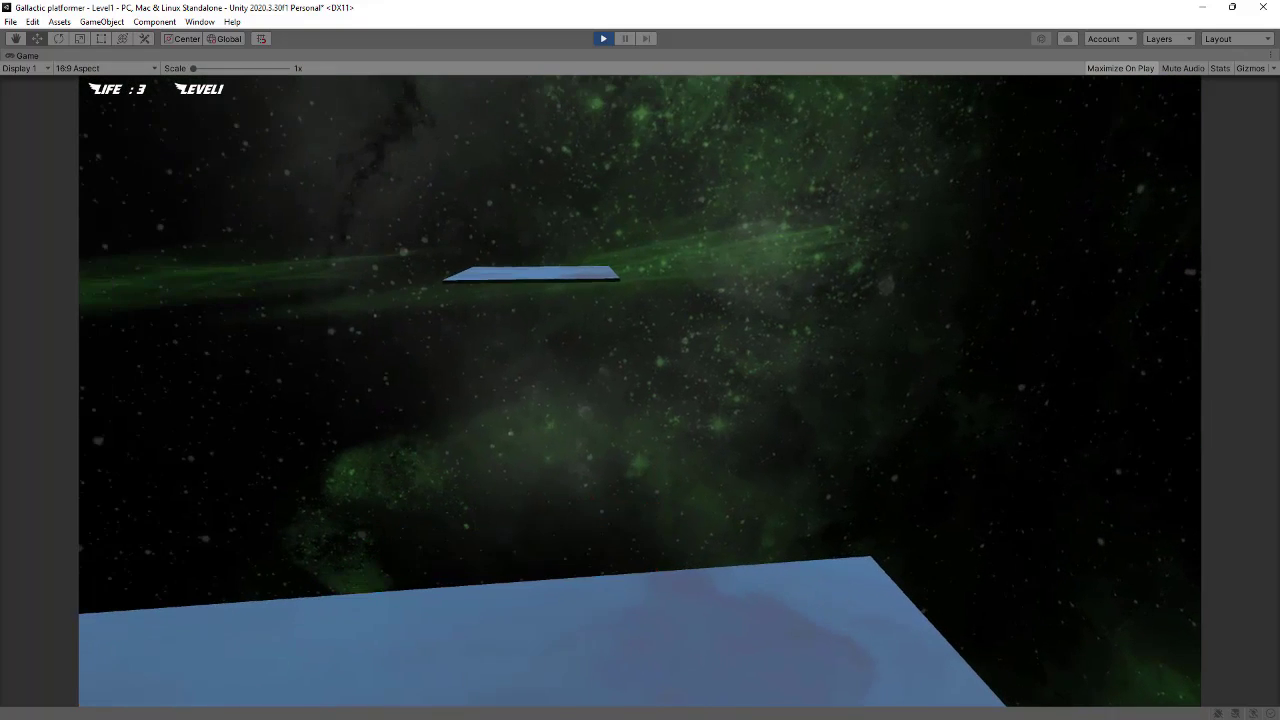